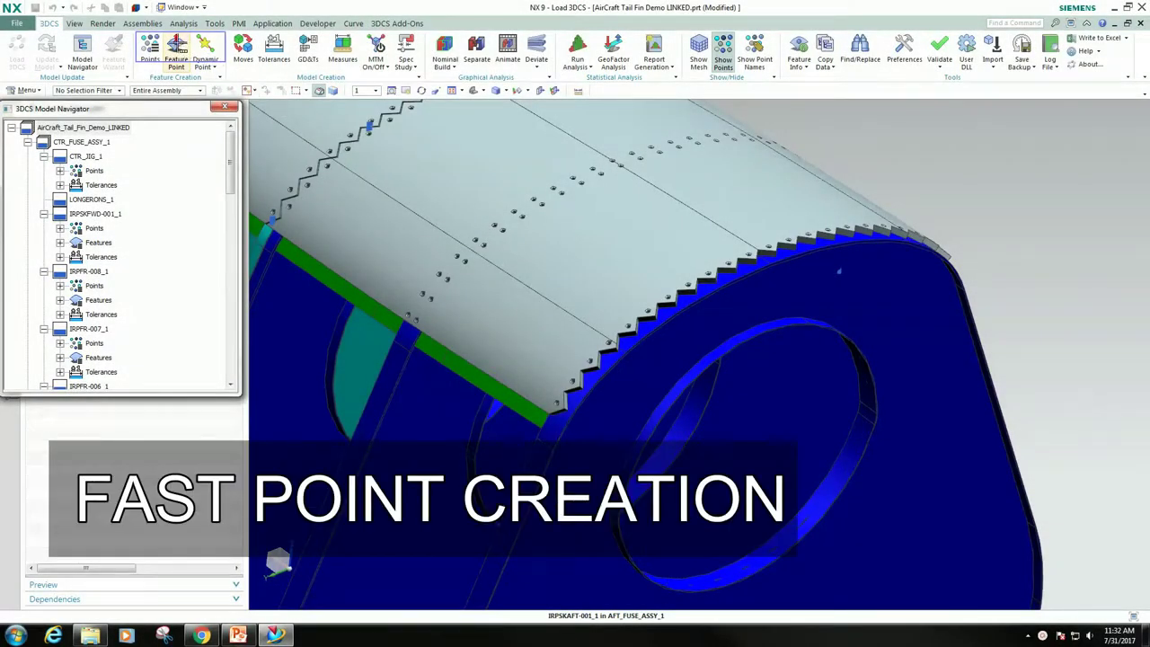
Fast-create four feature points on the upper skin, lower skin strip, end frame face and rear skin edge
{"action": "left_click", "coordinate": [177, 45]}
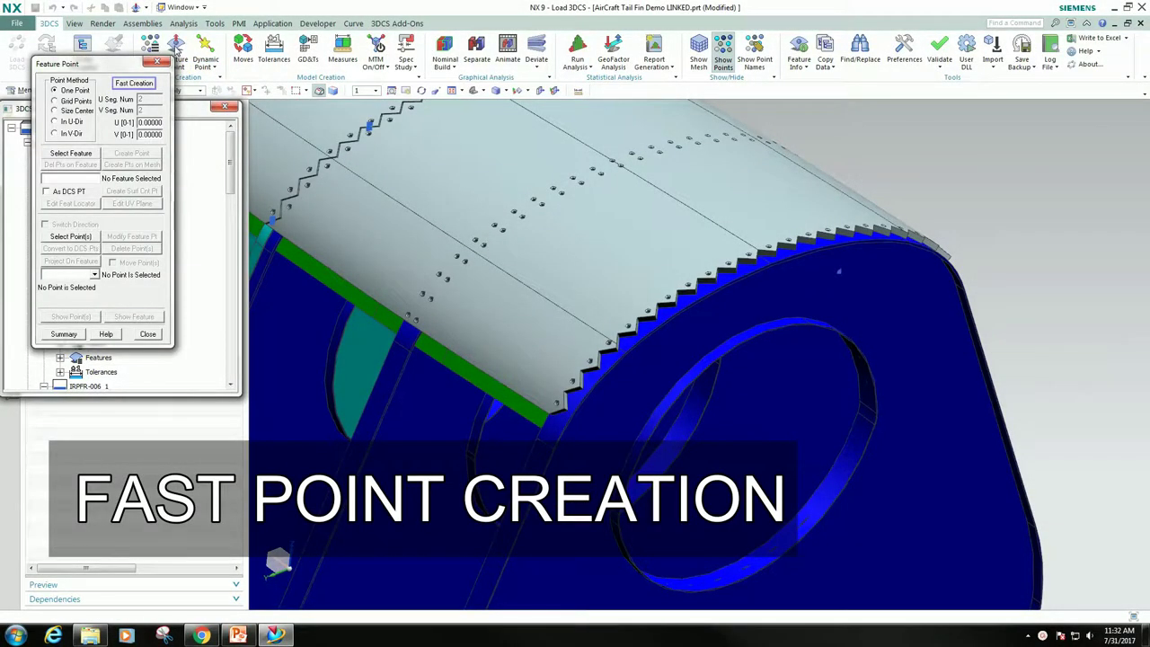
{"action": "left_click", "coordinate": [134, 84]}
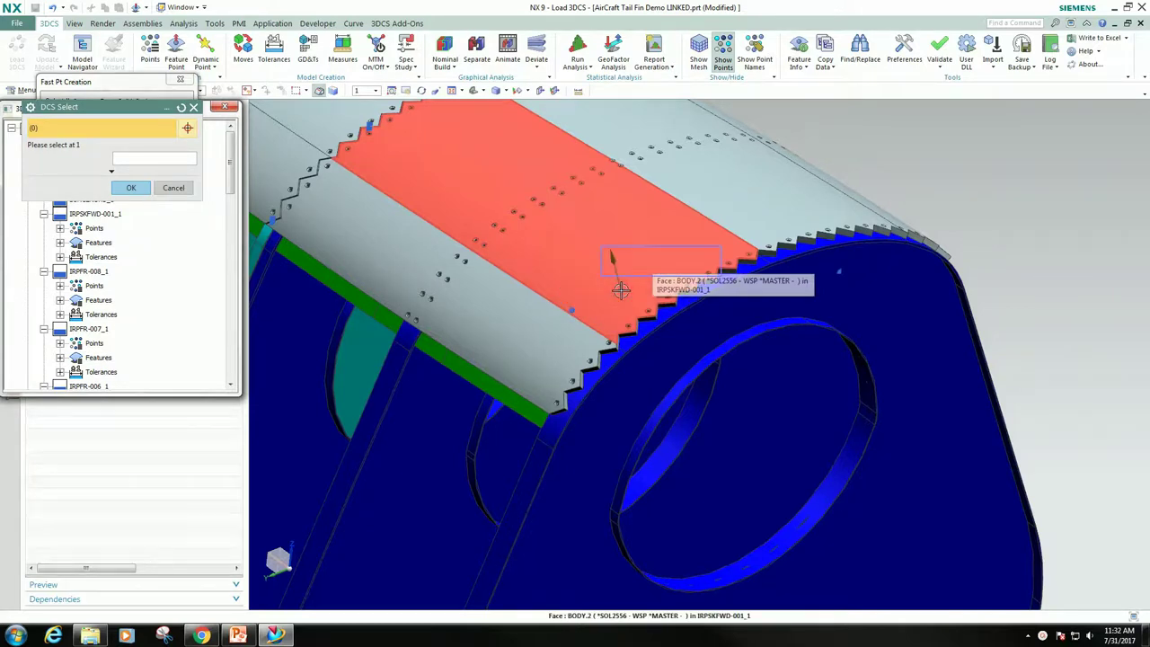
{"action": "left_click", "coordinate": [661, 261]}
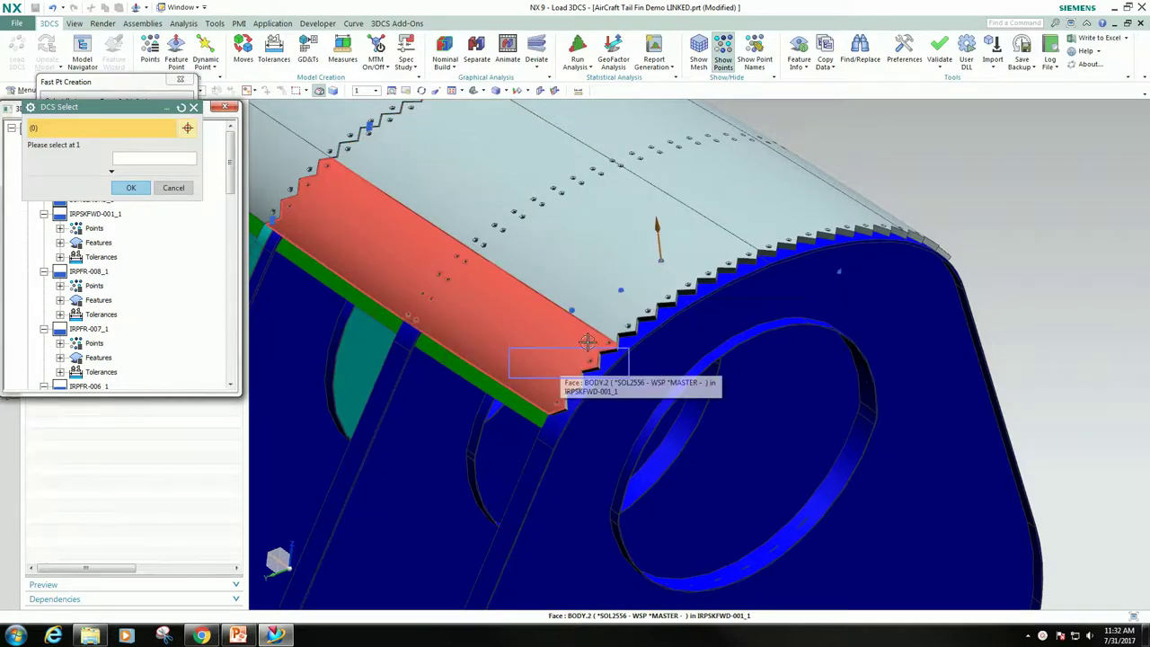
{"action": "left_click", "coordinate": [569, 362]}
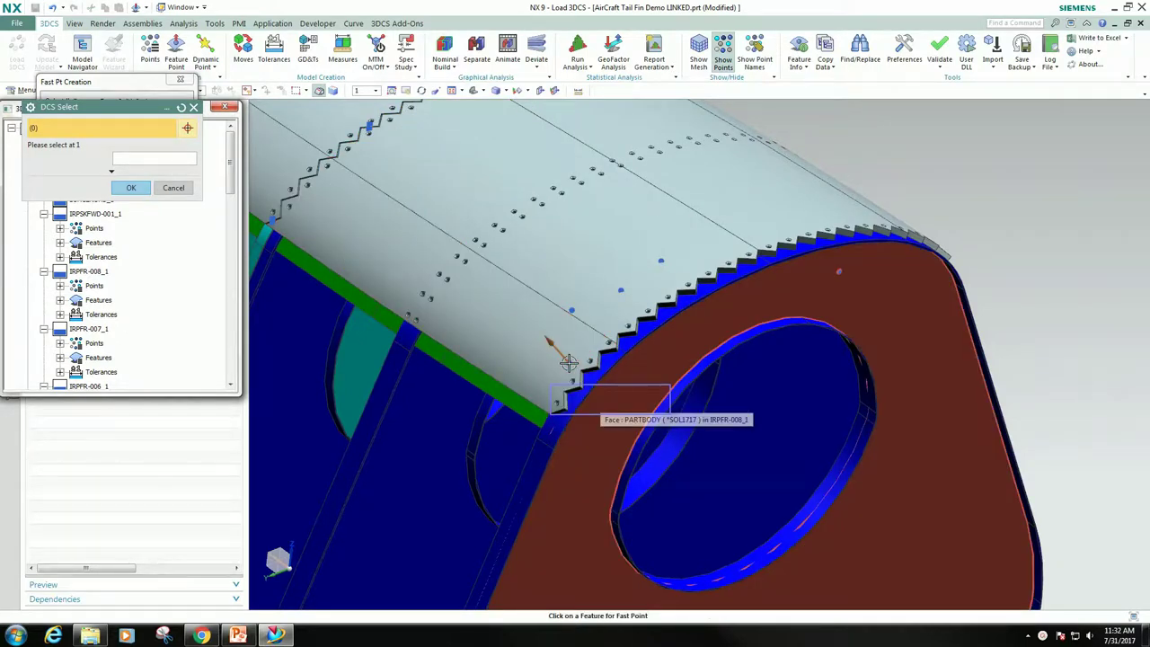
{"action": "left_click", "coordinate": [609, 399]}
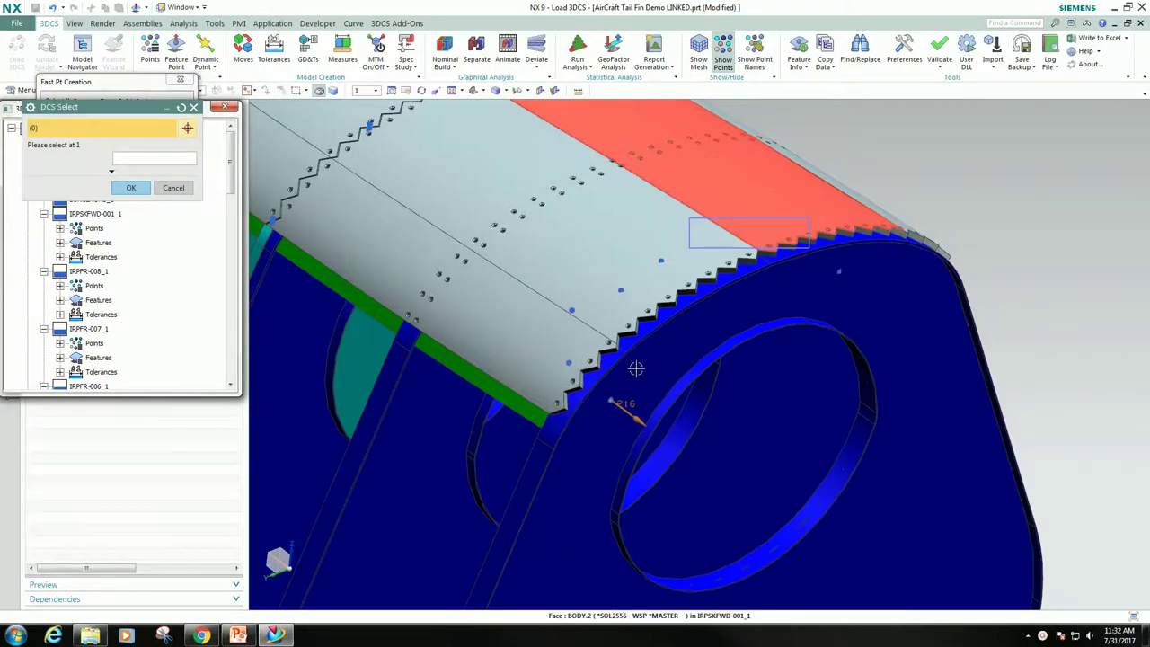
{"action": "left_click", "coordinate": [749, 234]}
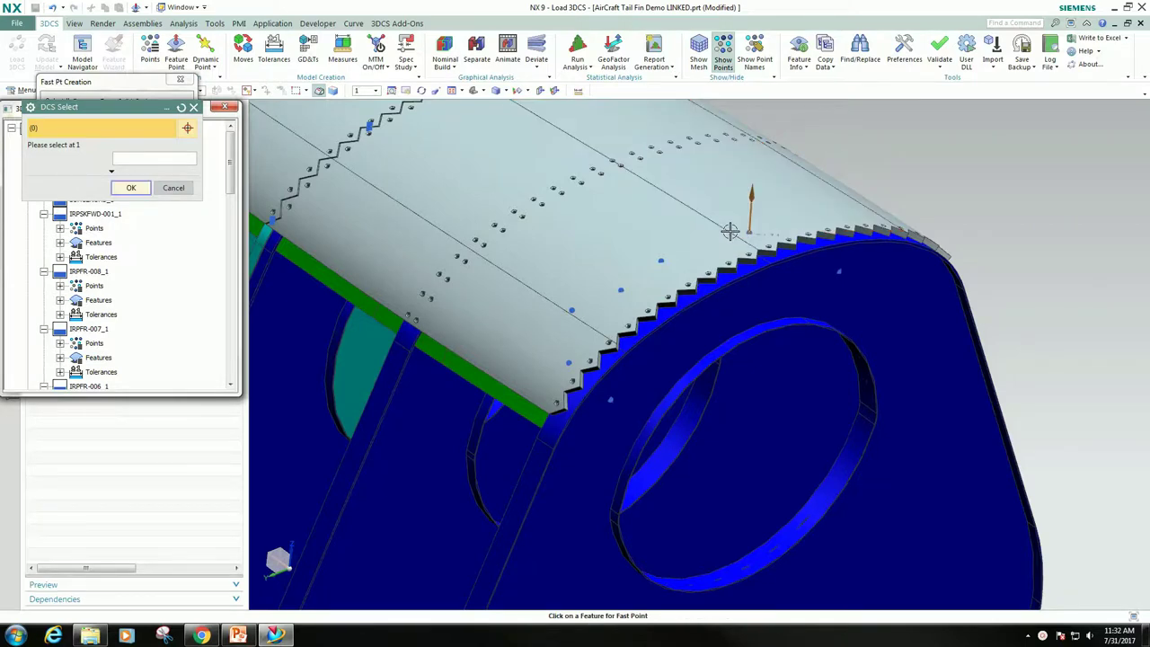
{"action": "left_click", "coordinate": [133, 186]}
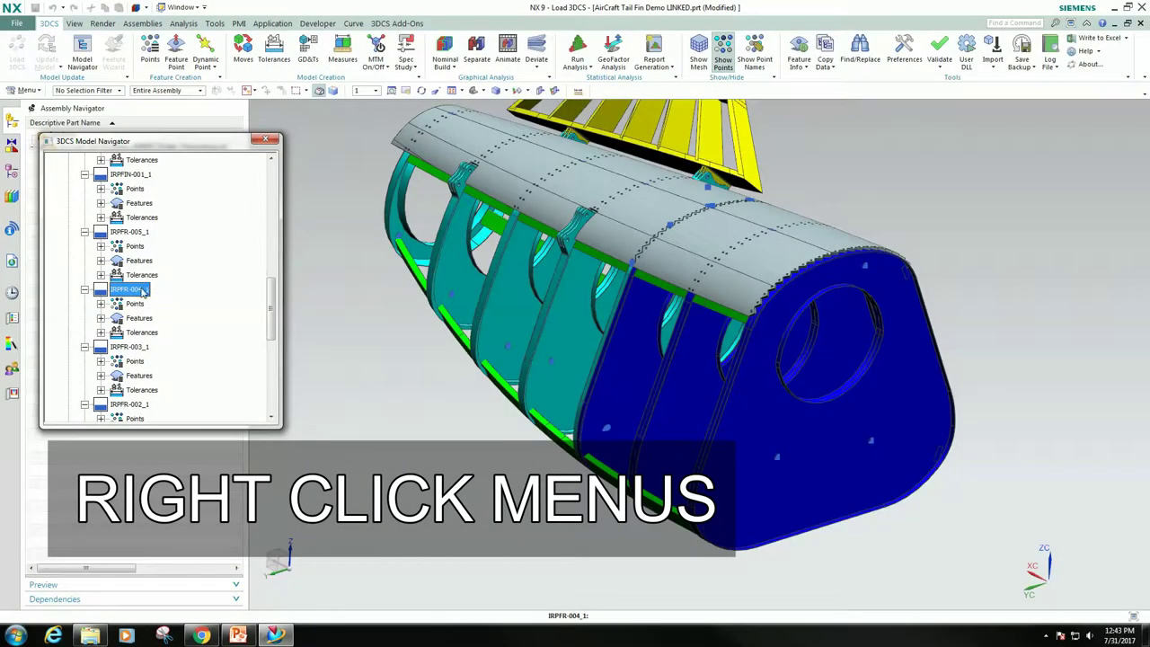
Collapse the exploded view and open the Measure Generator for CTR_JIG_1's features
{"action": "right_click", "coordinate": [142, 291]}
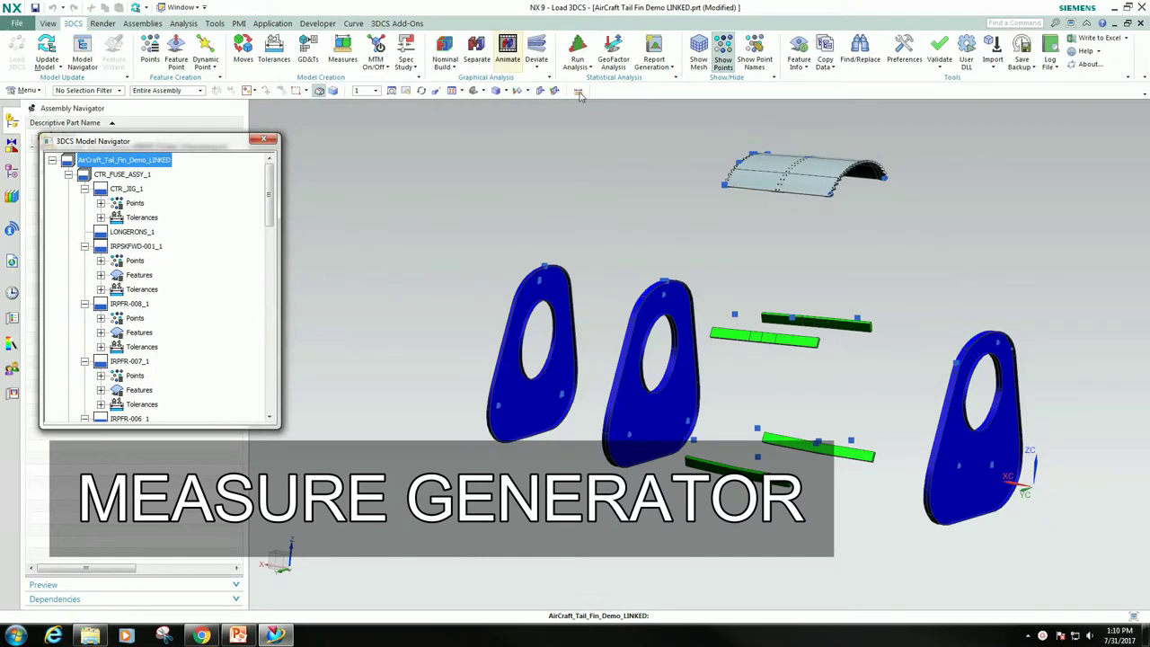
{"action": "left_click", "coordinate": [445, 50]}
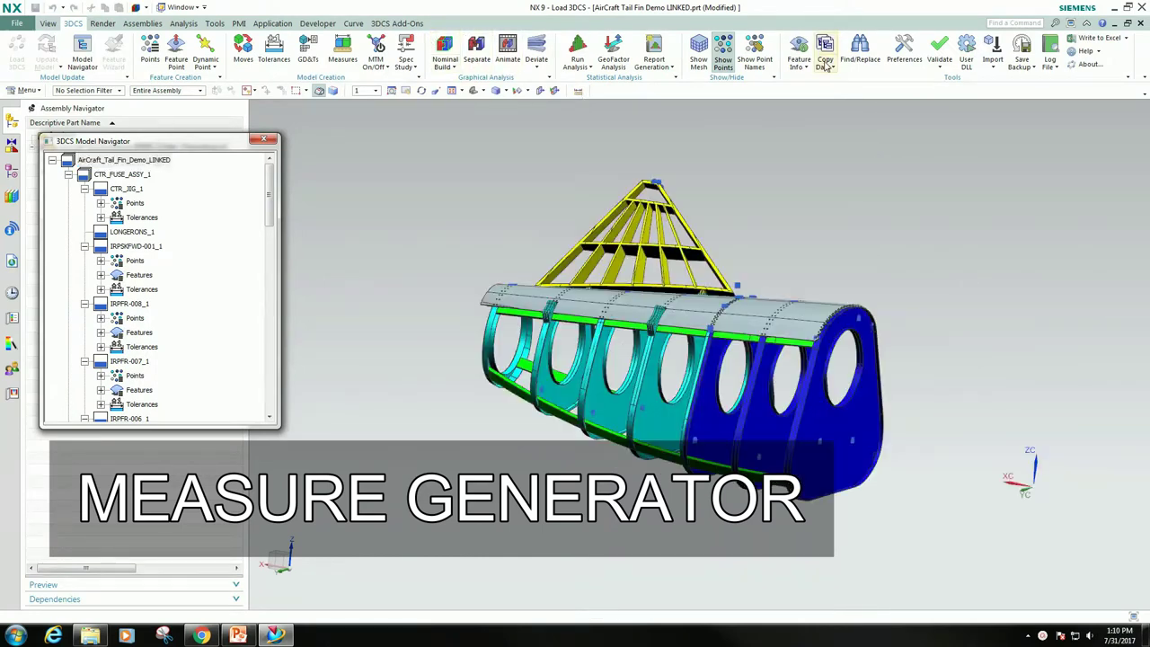
{"action": "left_click", "coordinate": [832, 70]}
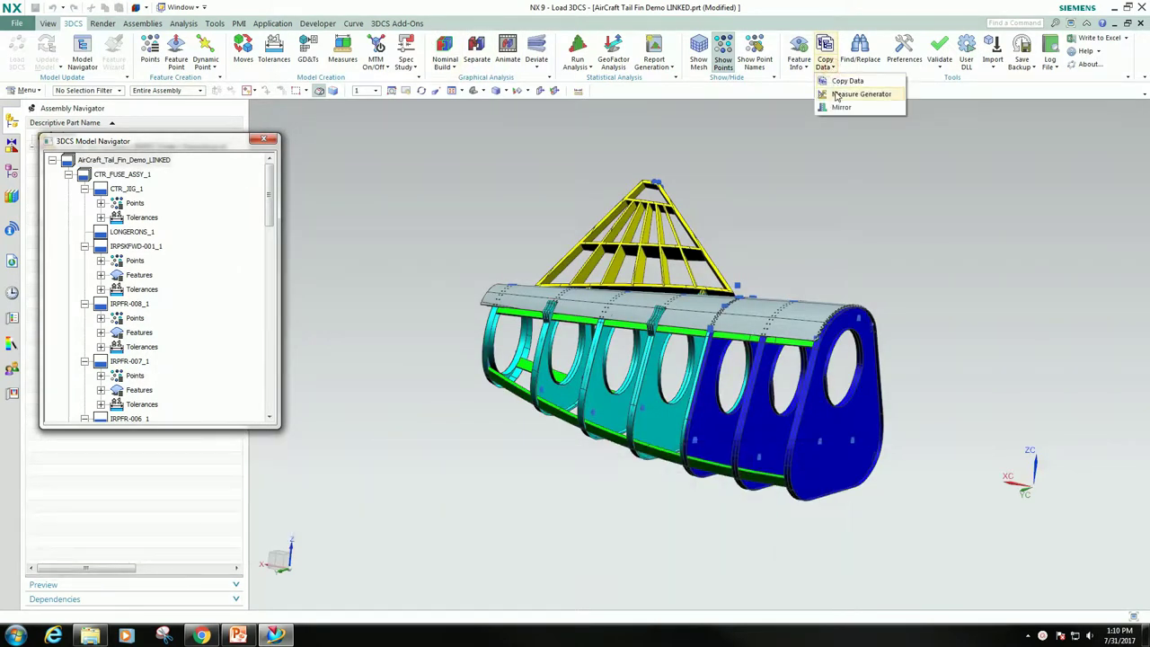
{"action": "left_click", "coordinate": [835, 93]}
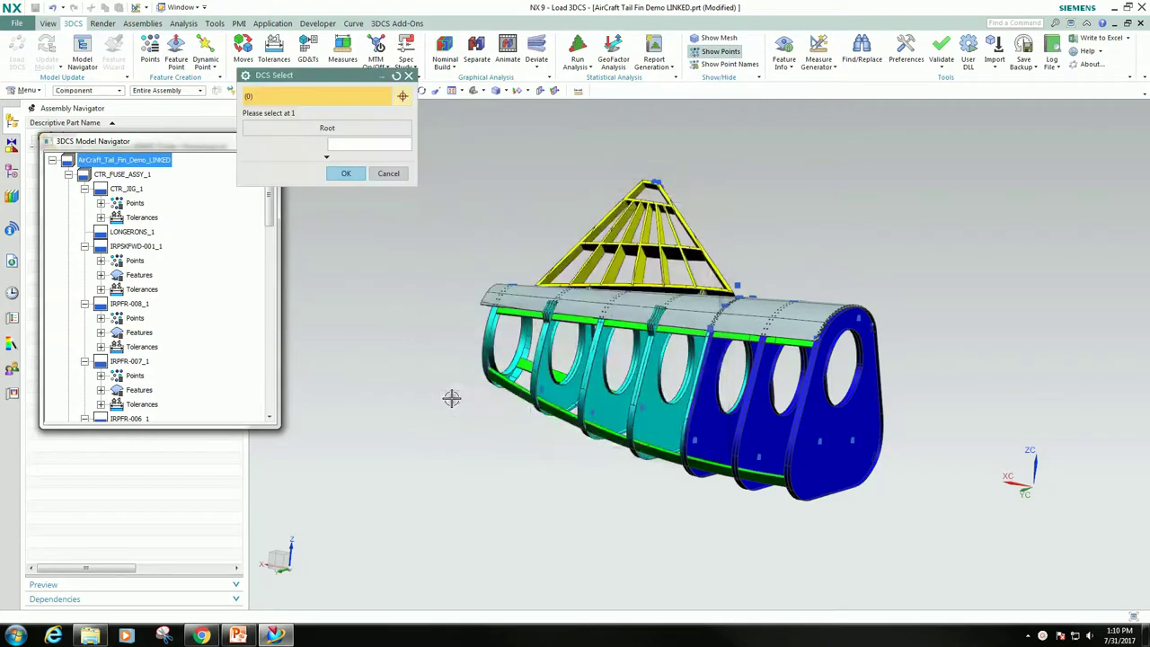
{"action": "left_click", "coordinate": [126, 188]}
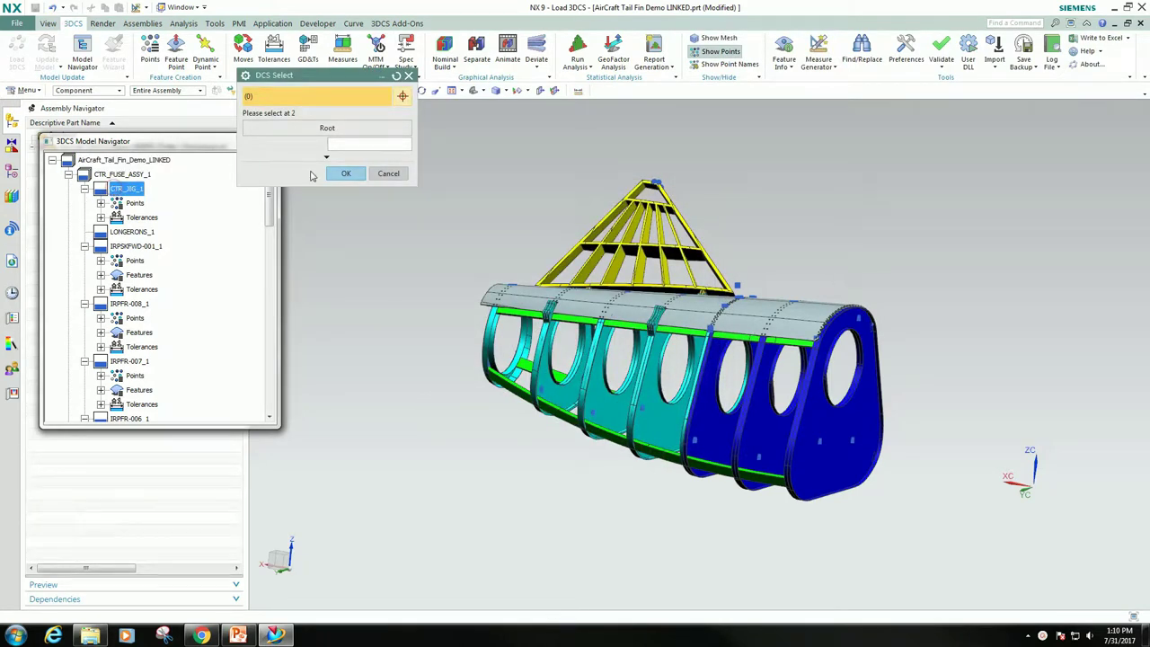
{"action": "left_click", "coordinate": [345, 175]}
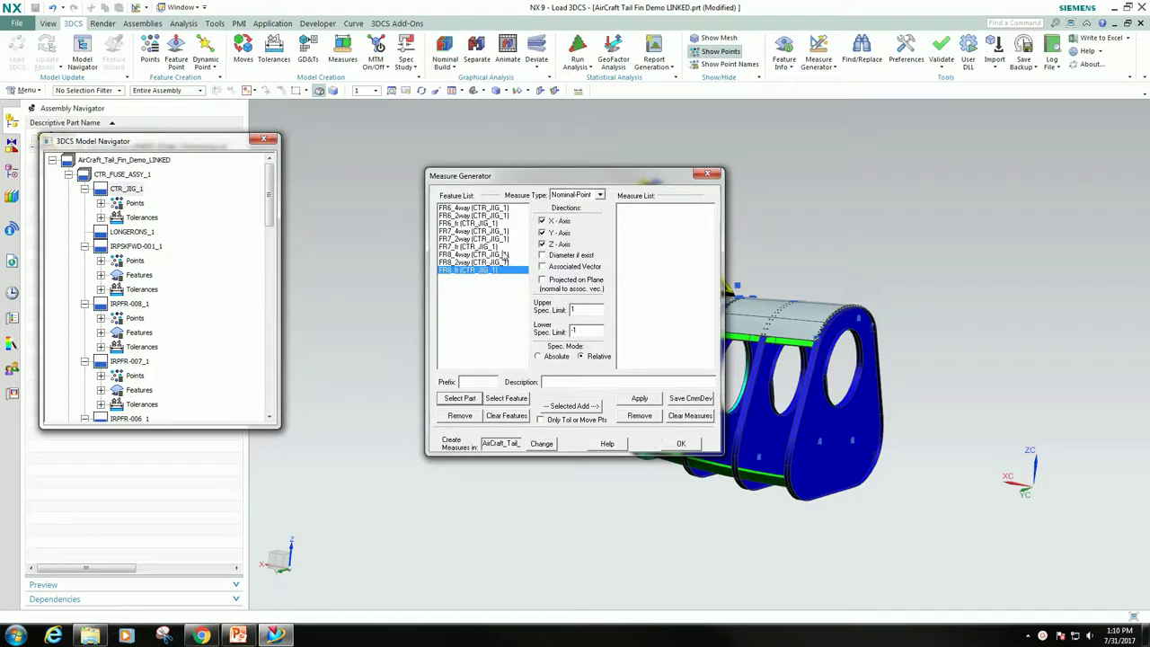
Select FR6_4way through FR8_fr and add their X, Y and Z measures, confirming creation
{"action": "left_click", "coordinate": [477, 208]}
{"action": "left_click", "coordinate": [465, 272], "text": "shift"}
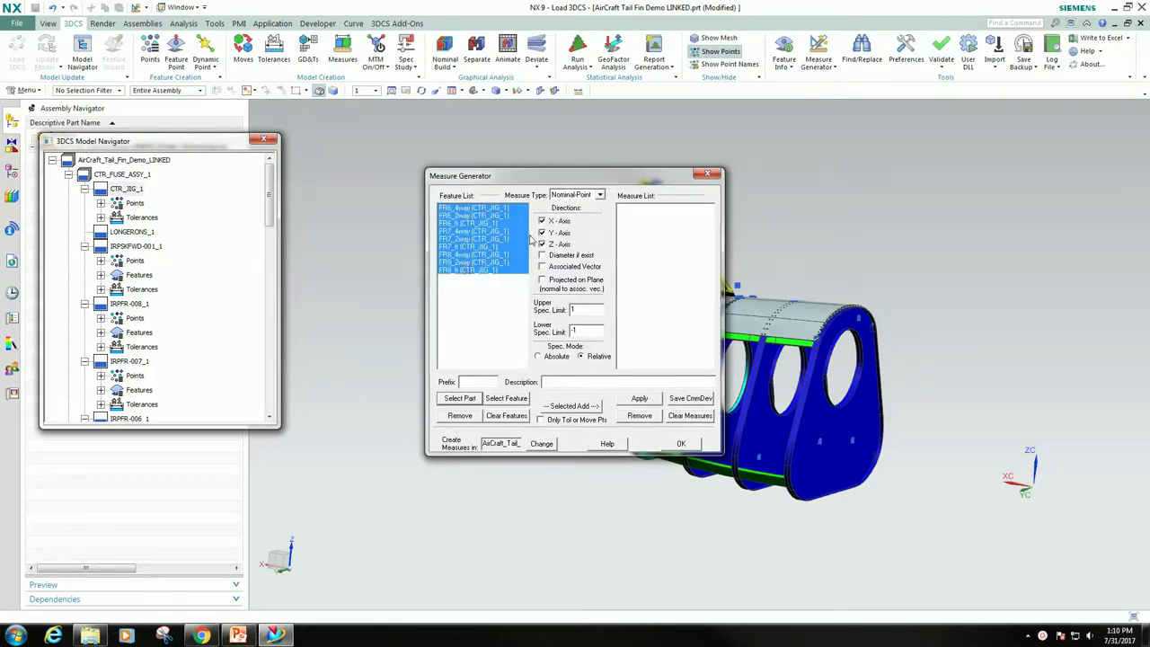
{"action": "left_click", "coordinate": [570, 406]}
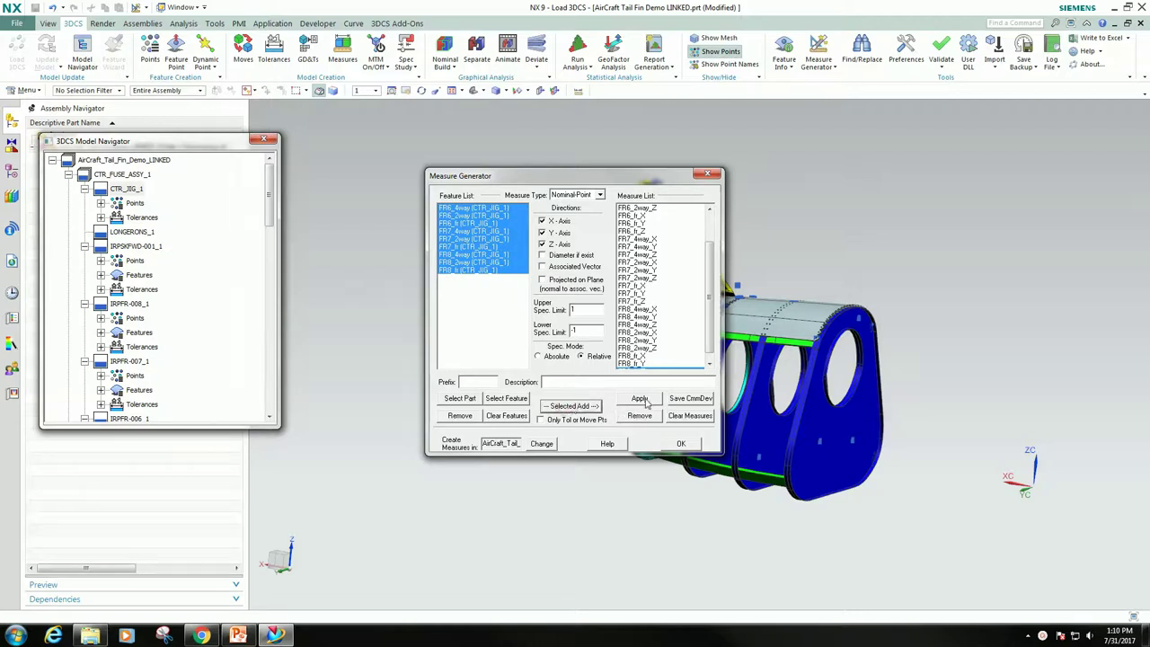
{"action": "left_click", "coordinate": [678, 445]}
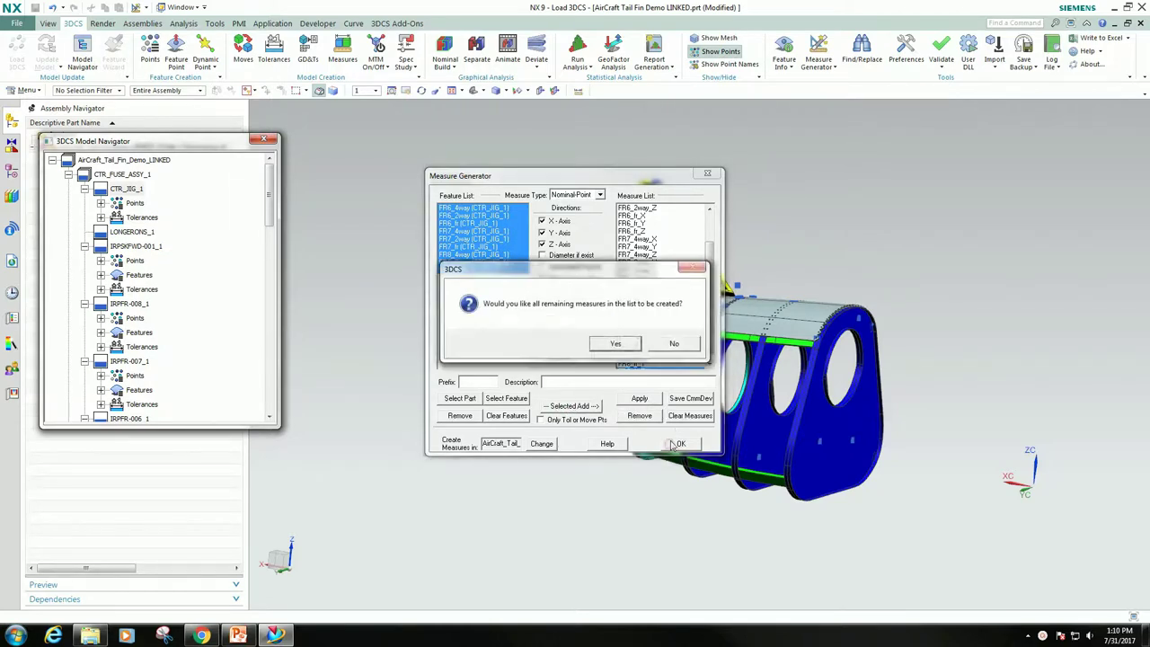
{"action": "left_click", "coordinate": [618, 345]}
Expand Measures in the navigator to view FR6_4way_X through FR8_fr_Z
{"action": "scroll", "coordinate": [179, 296], "scroll_direction": "down", "scroll_amount": 5}
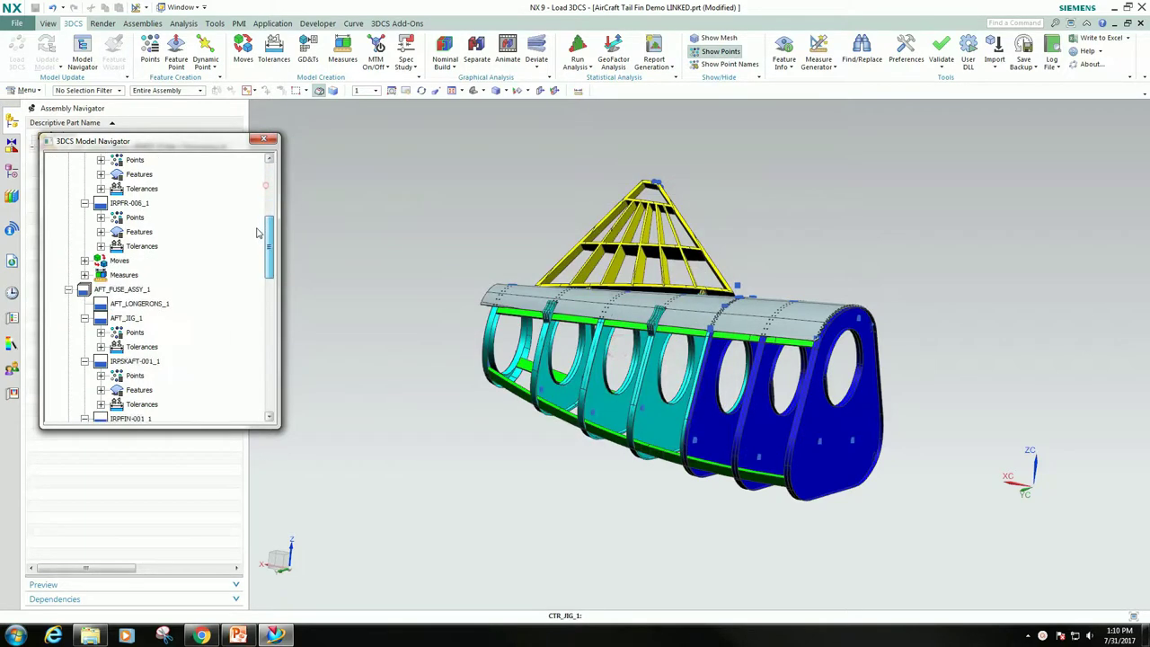
{"action": "scroll", "coordinate": [197, 359], "scroll_direction": "down", "scroll_amount": 5}
{"action": "left_click", "coordinate": [69, 404]}
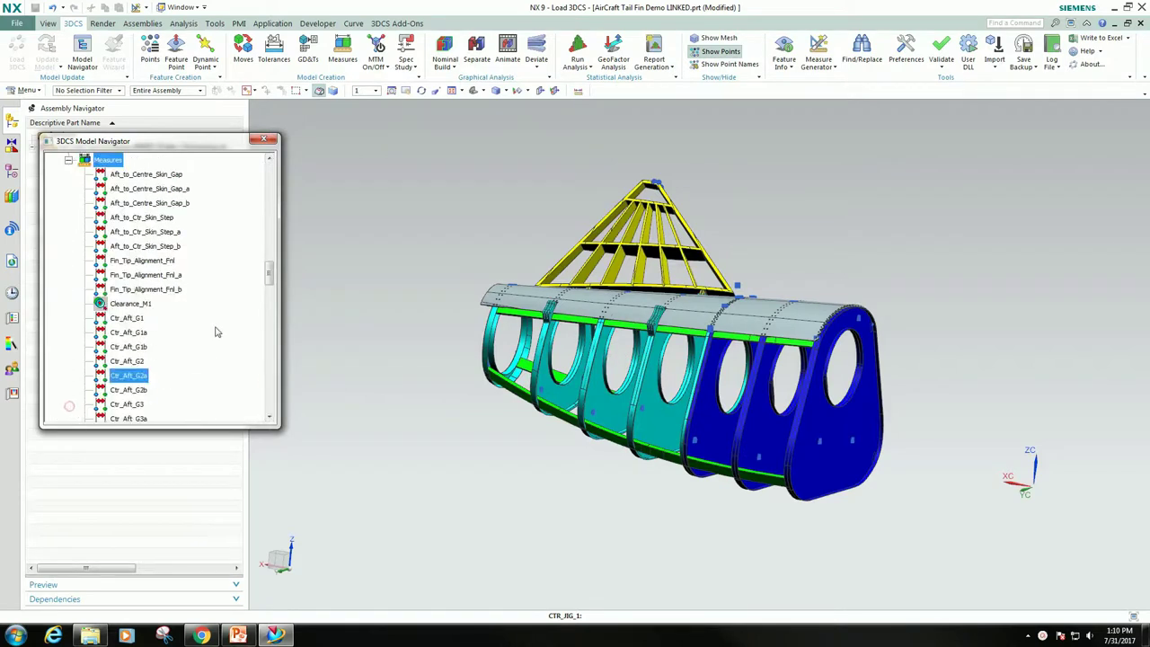
{"action": "left_click_drag", "start_coordinate": [270, 276], "coordinate": [263, 406]}
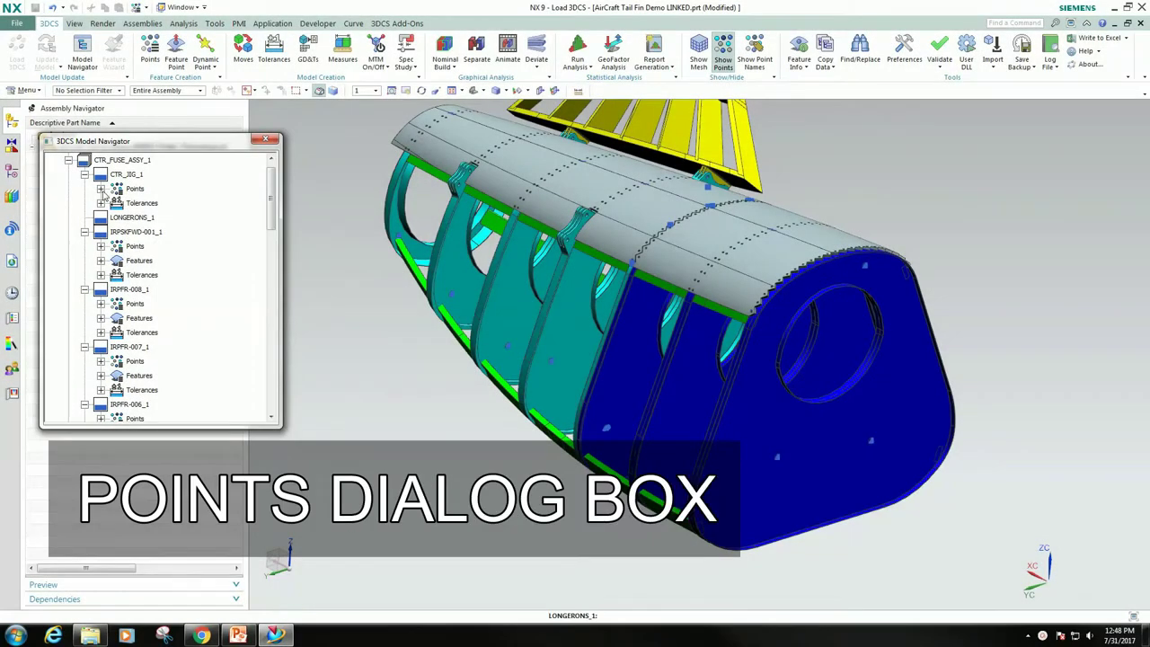
Add point Ctr_S1a to CTR_JIG_1's point table by fast-picking a spot on the skin
{"action": "left_click", "coordinate": [101, 188]}
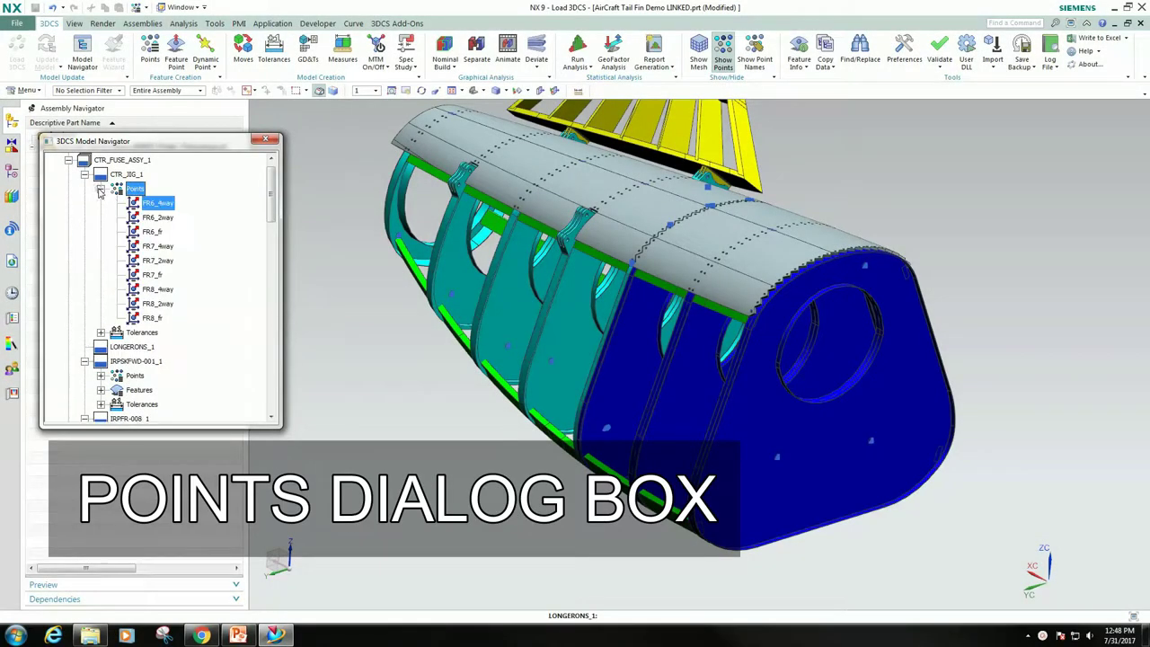
{"action": "left_click", "coordinate": [153, 318]}
{"action": "double_click", "coordinate": [153, 319]}
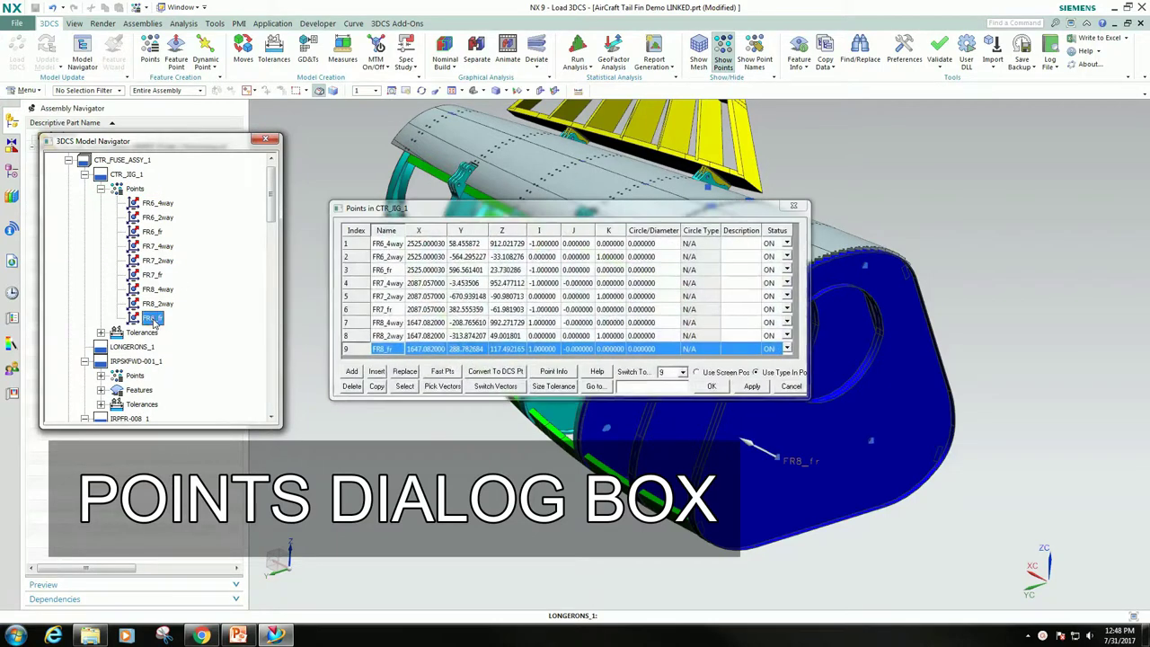
{"action": "left_click", "coordinate": [404, 386]}
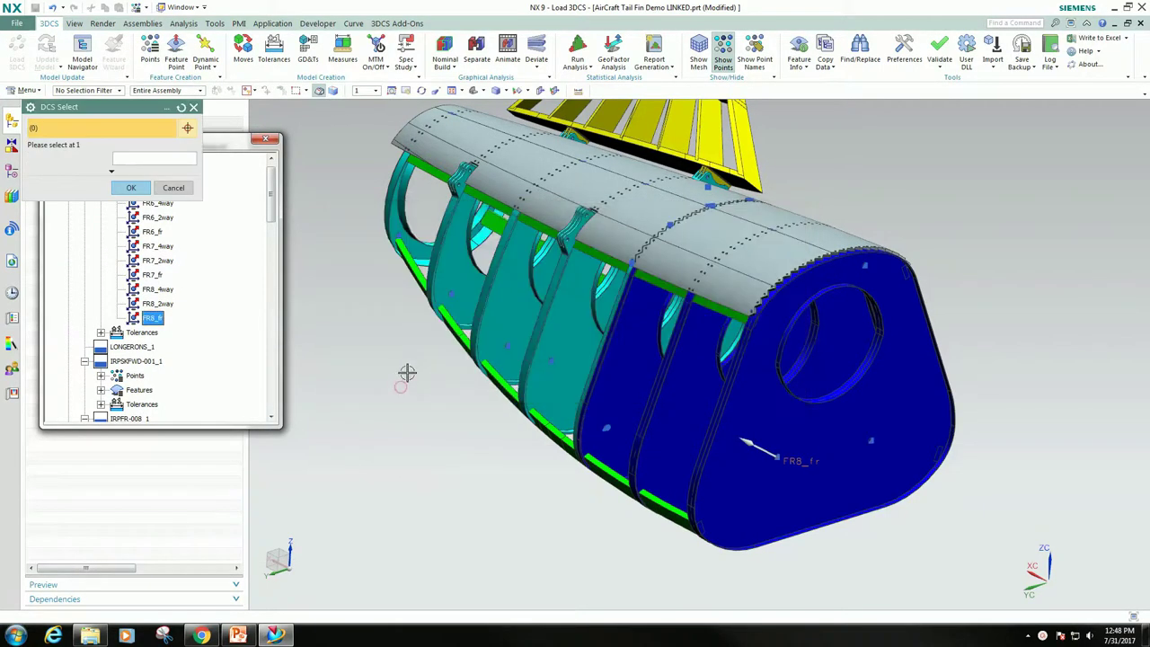
{"action": "left_click", "coordinate": [634, 282]}
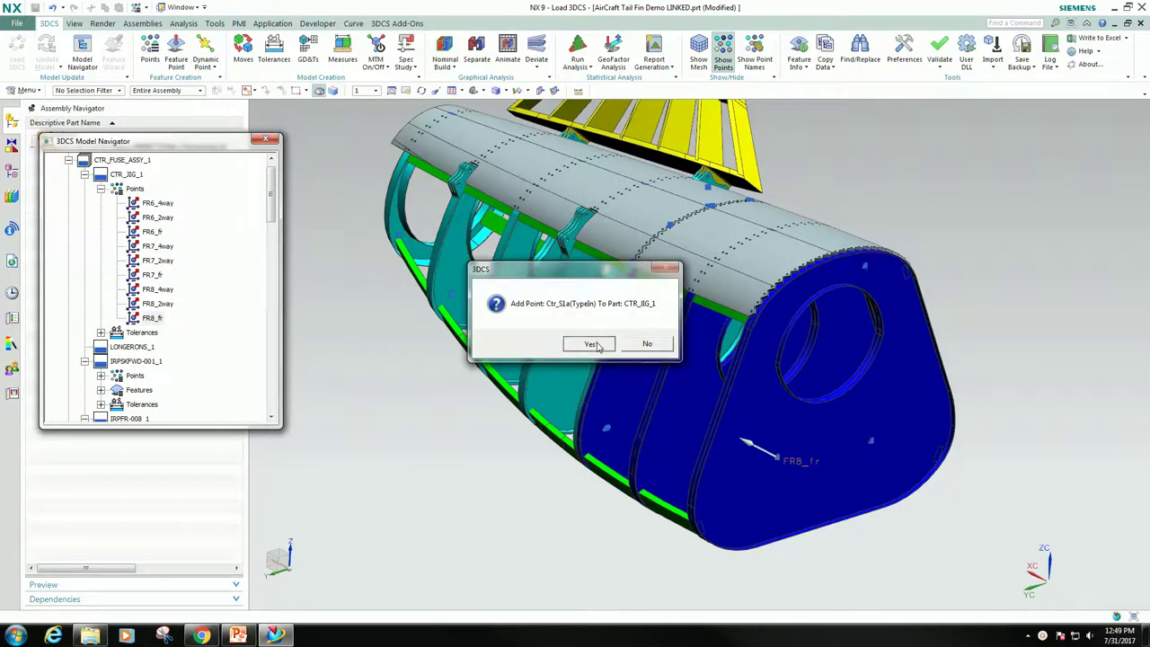
{"action": "left_click", "coordinate": [589, 344]}
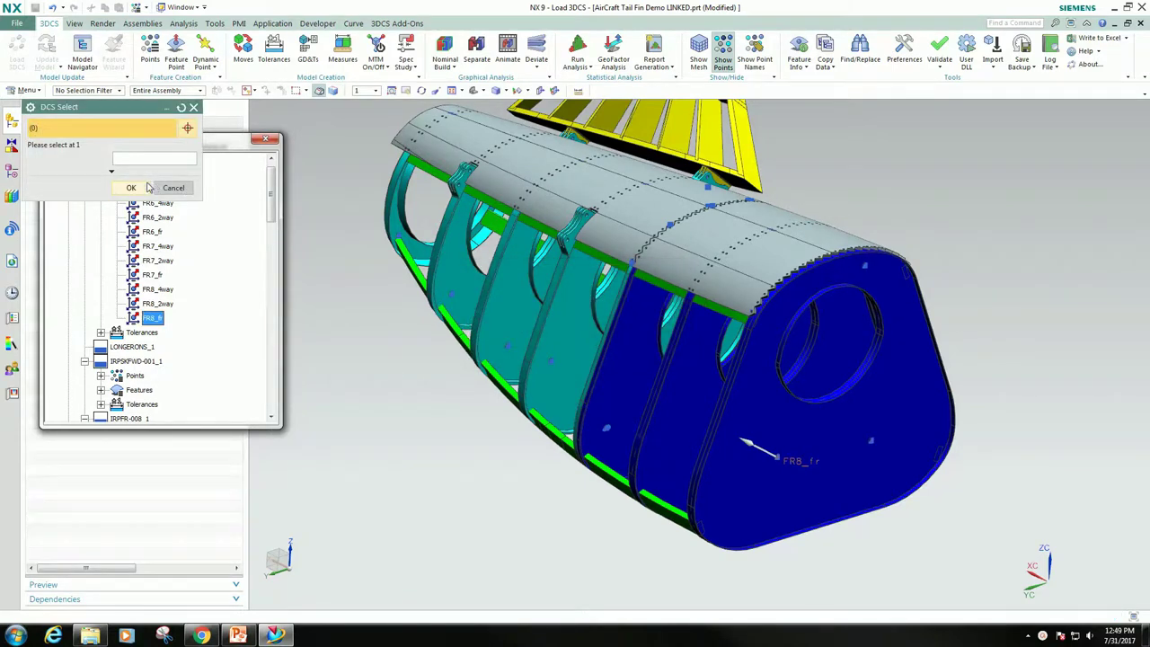
{"action": "left_click", "coordinate": [131, 187]}
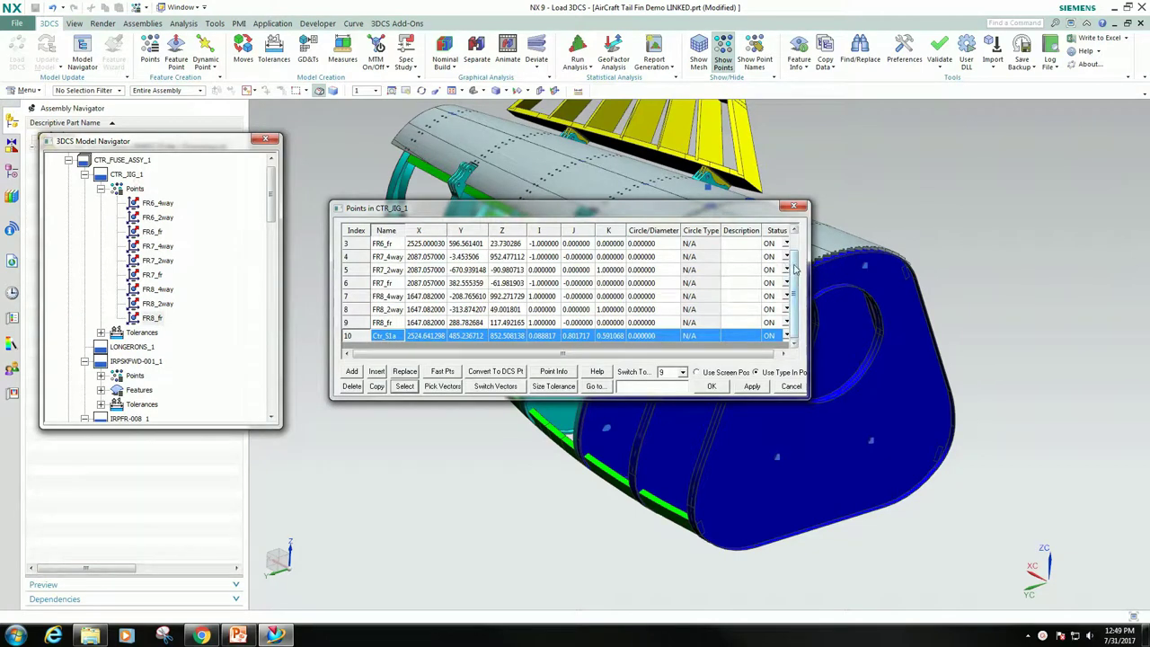
{"action": "left_click", "coordinate": [725, 386]}
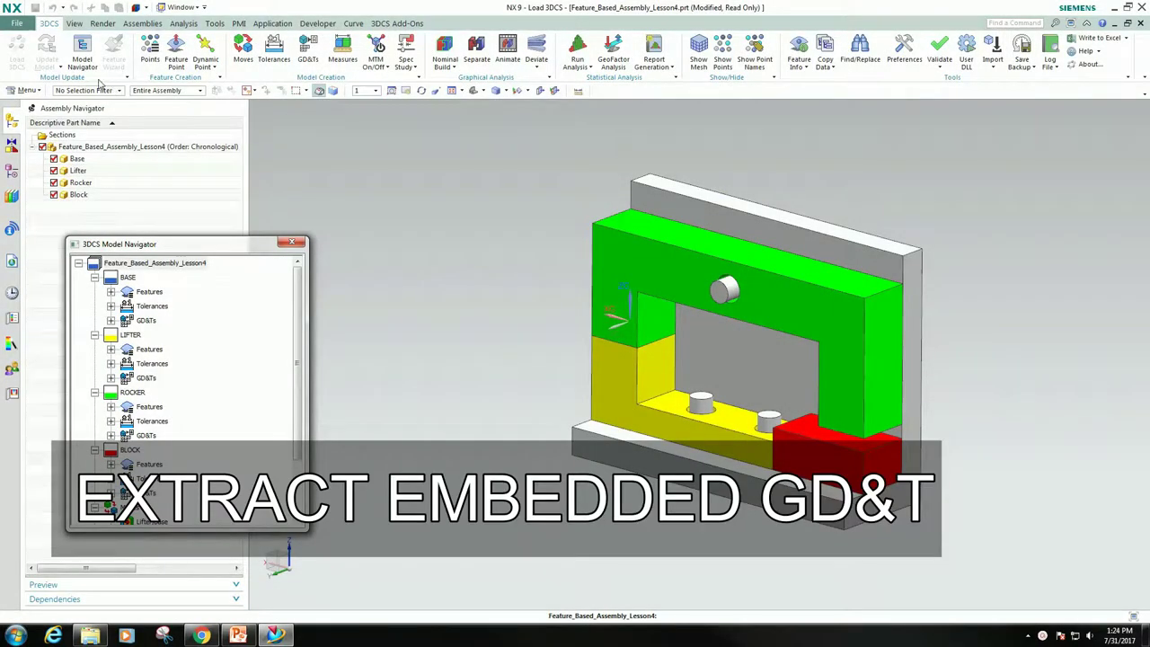
Update GD&T from the assembly root, extracting the 16 embedded callouts
{"action": "left_click", "coordinate": [63, 68]}
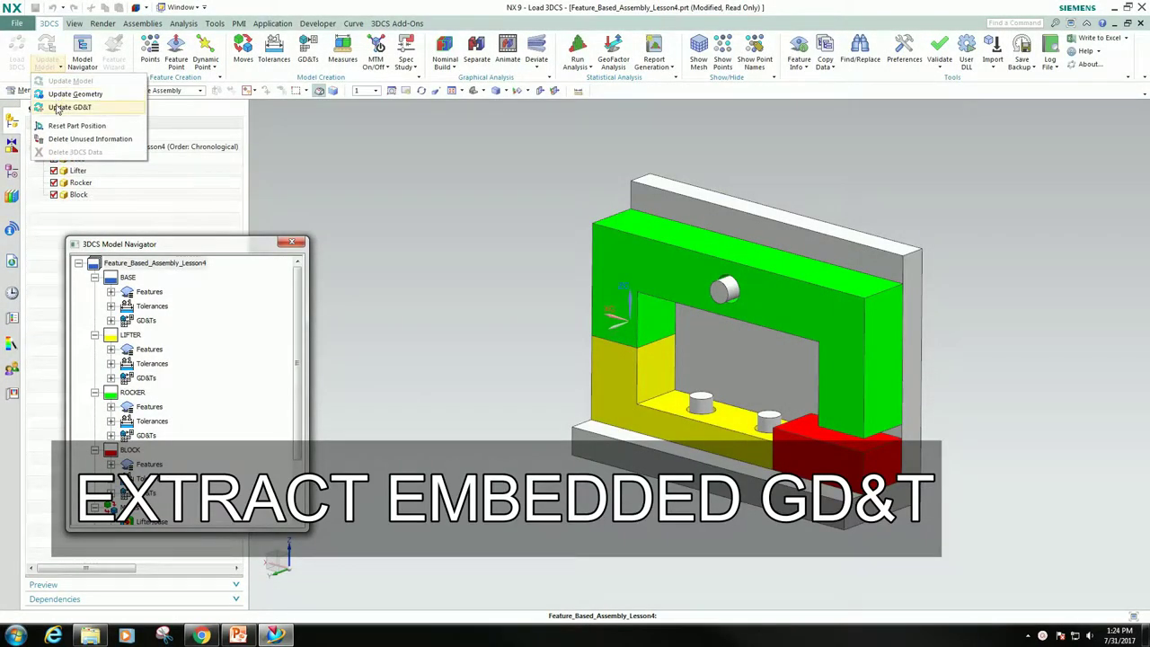
{"action": "left_click", "coordinate": [57, 107]}
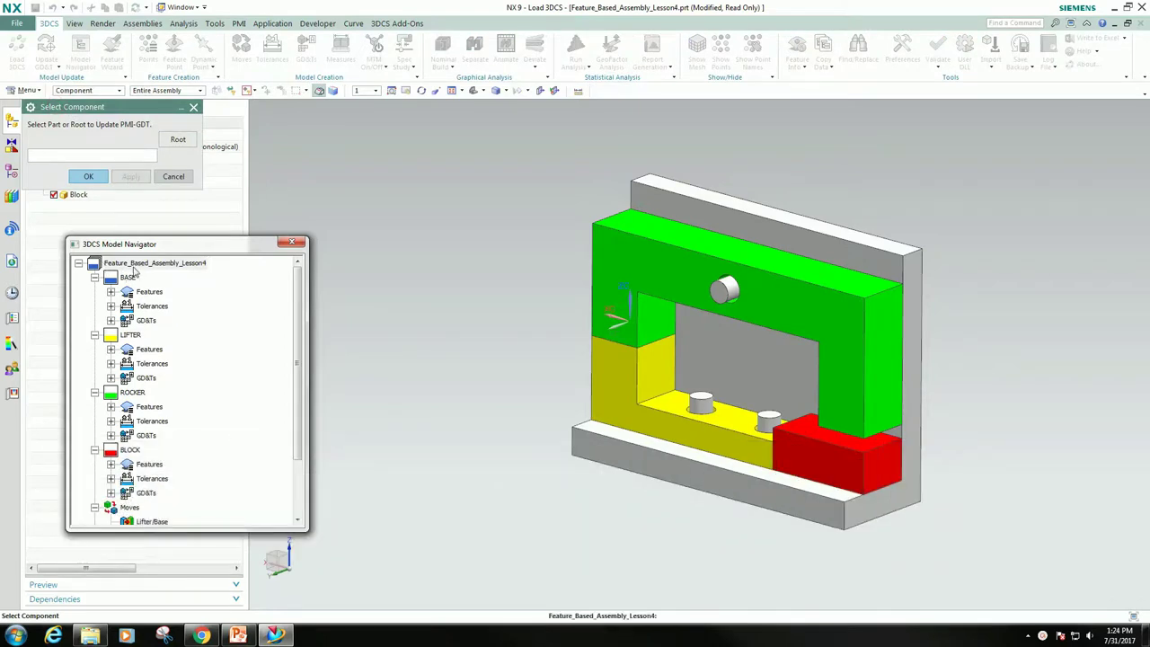
{"action": "left_click", "coordinate": [133, 264]}
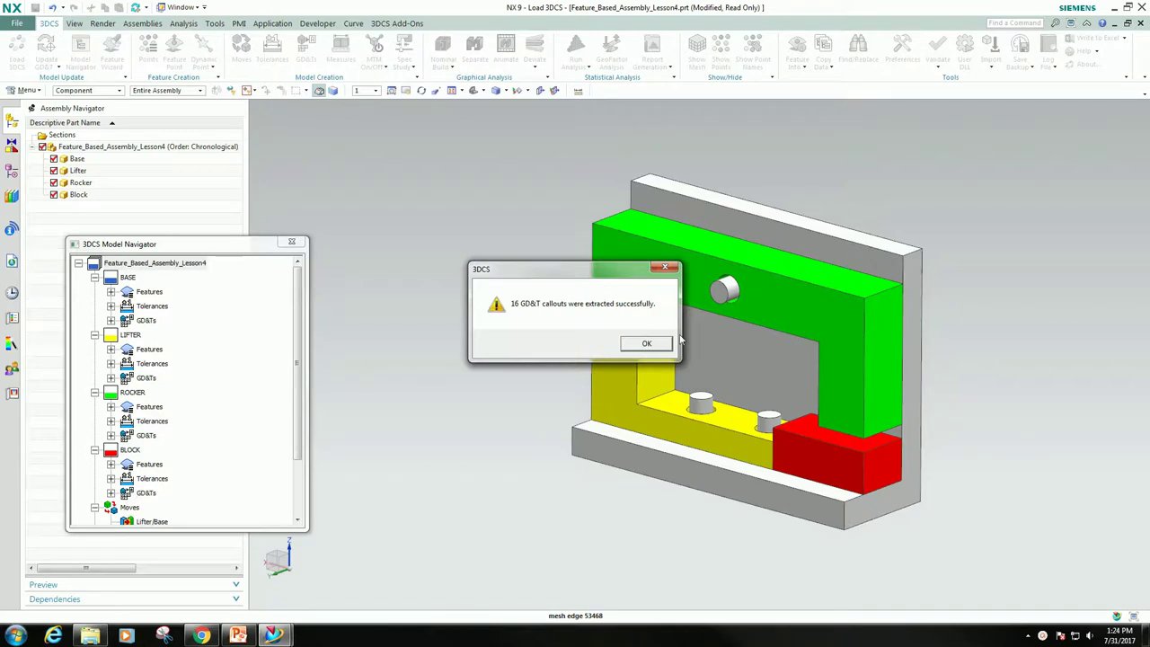
{"action": "left_click", "coordinate": [654, 346]}
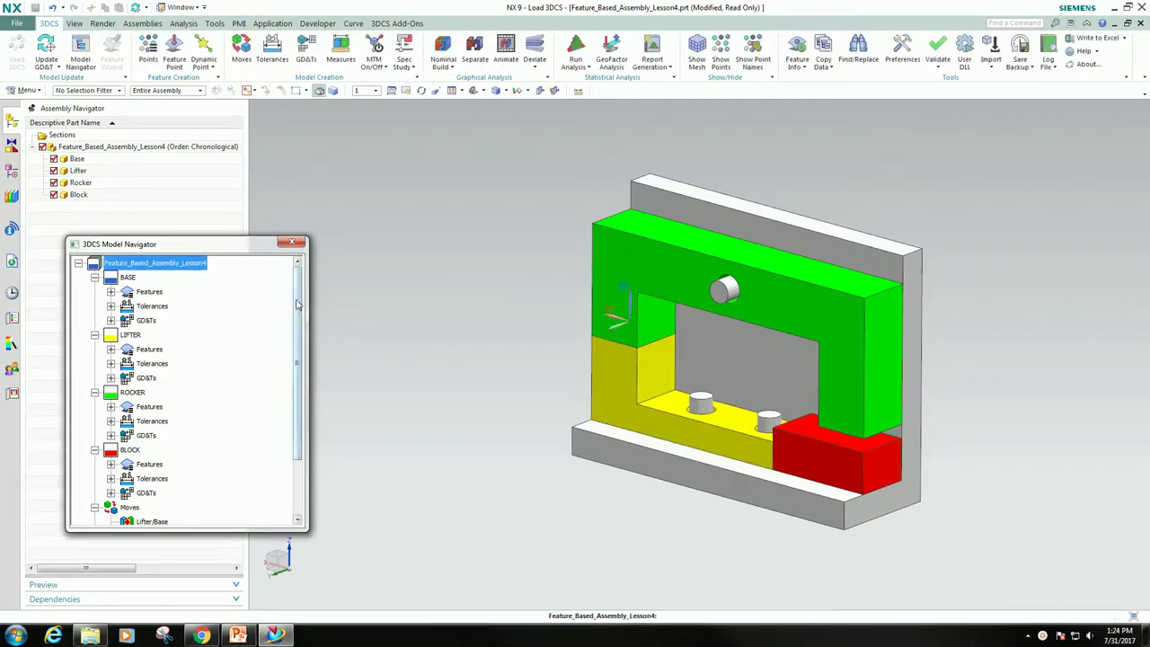
Expand the GD&Ts of BASE, LIFTER, ROCKER and BLOCK to review their datums and profiles
{"action": "scroll", "coordinate": [293, 321], "scroll_direction": "down", "scroll_amount": 1}
{"action": "scroll", "coordinate": [293, 321], "scroll_direction": "down", "scroll_amount": 1}
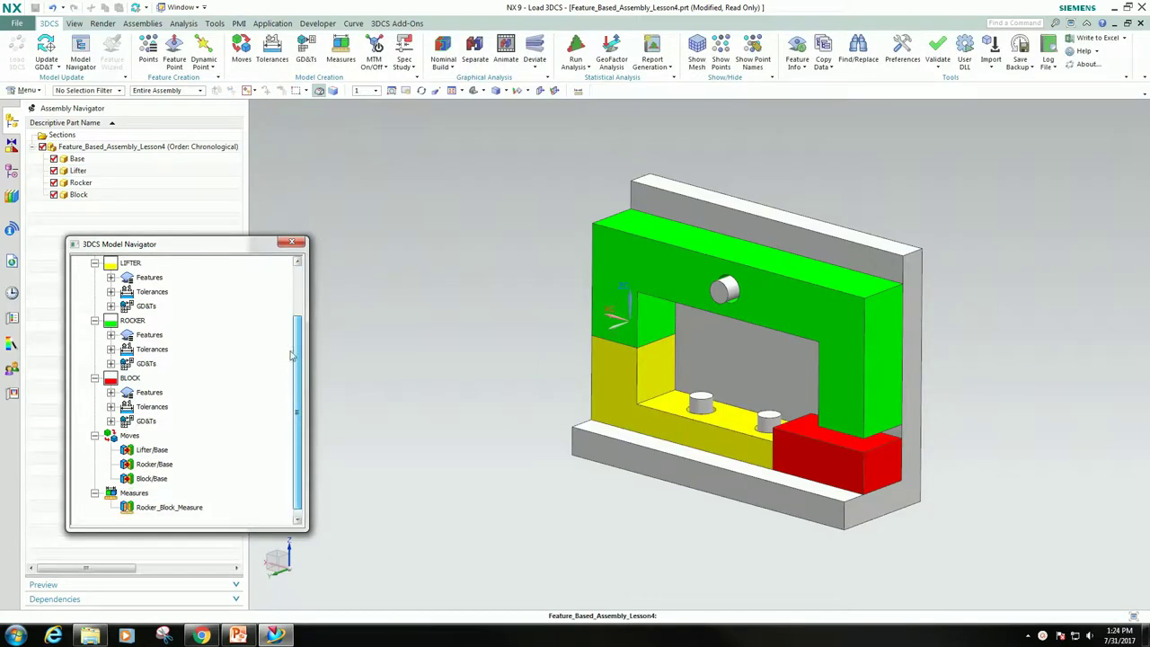
{"action": "scroll", "coordinate": [280, 322], "scroll_direction": "up", "scroll_amount": 2}
{"action": "scroll", "coordinate": [279, 321], "scroll_direction": "up", "scroll_amount": 1}
{"action": "left_click", "coordinate": [111, 319]}
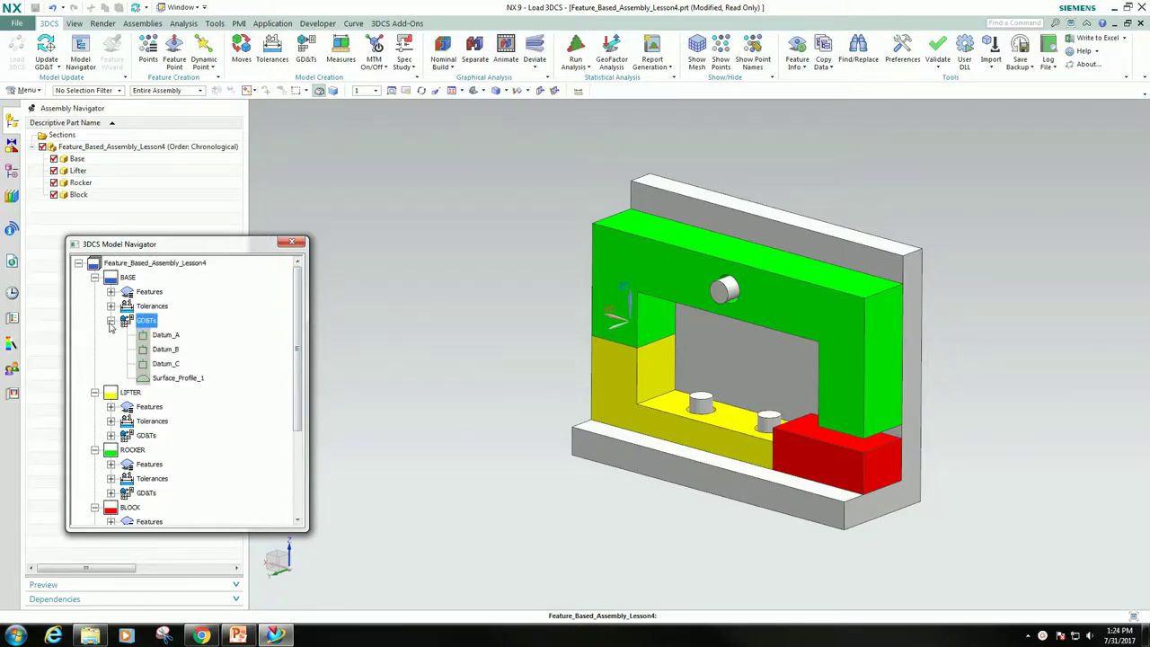
{"action": "left_click", "coordinate": [110, 435]}
{"action": "scroll", "coordinate": [125, 431], "scroll_direction": "down", "scroll_amount": 1}
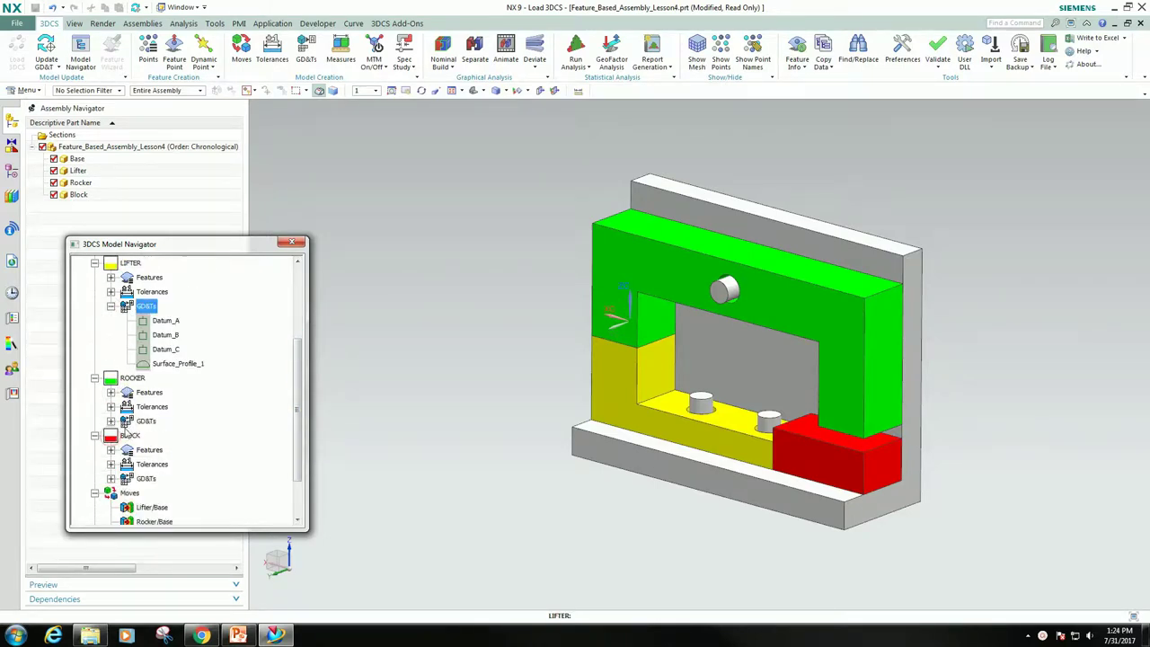
{"action": "left_click", "coordinate": [111, 420]}
{"action": "scroll", "coordinate": [116, 422], "scroll_direction": "down", "scroll_amount": 2}
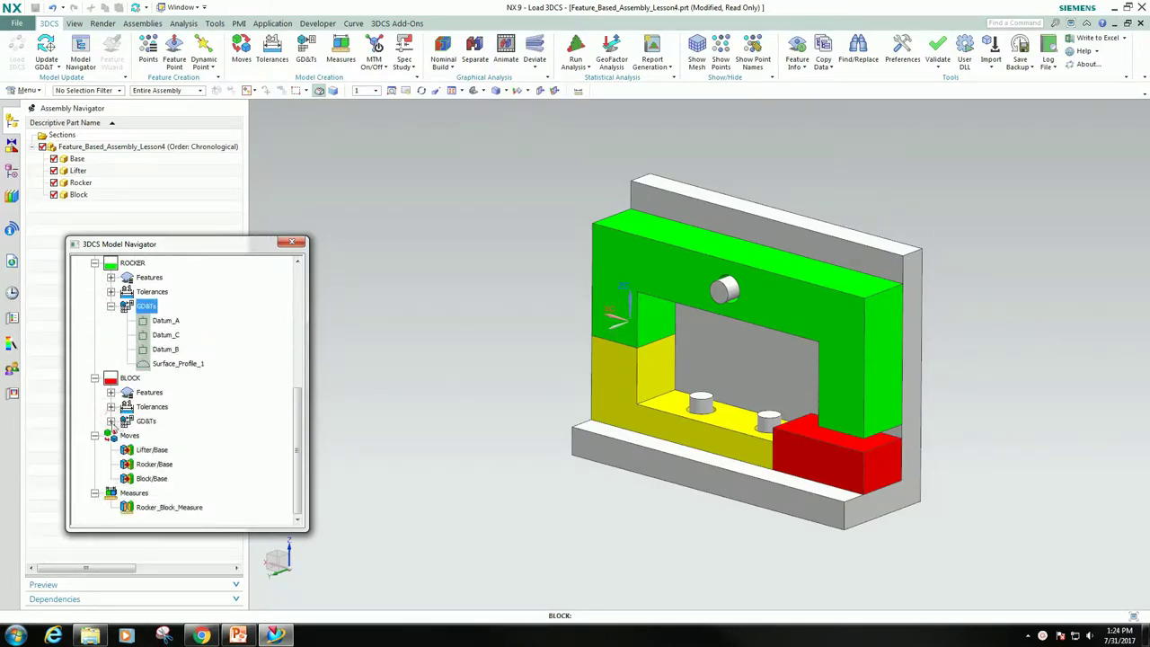
{"action": "left_click", "coordinate": [110, 421]}
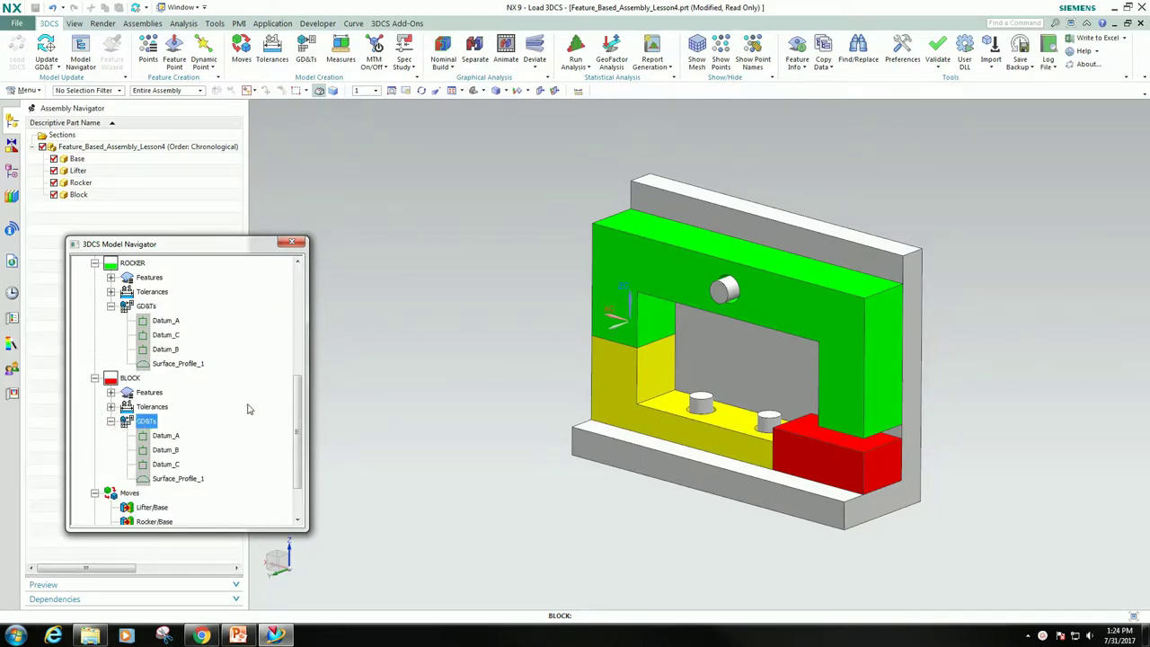
{"action": "scroll", "coordinate": [249, 408], "scroll_direction": "down", "scroll_amount": 1}
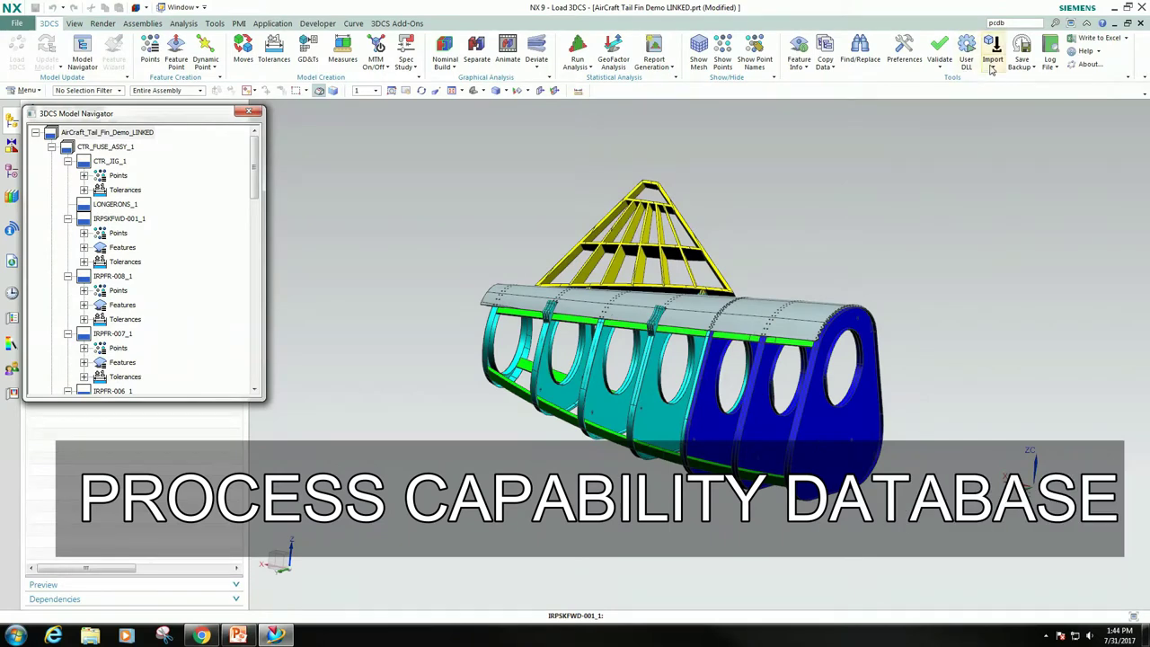
Load DCS_PCDB as the process capability database, reload it and show link information
{"action": "left_click", "coordinate": [992, 68]}
{"action": "left_click", "coordinate": [1005, 124]}
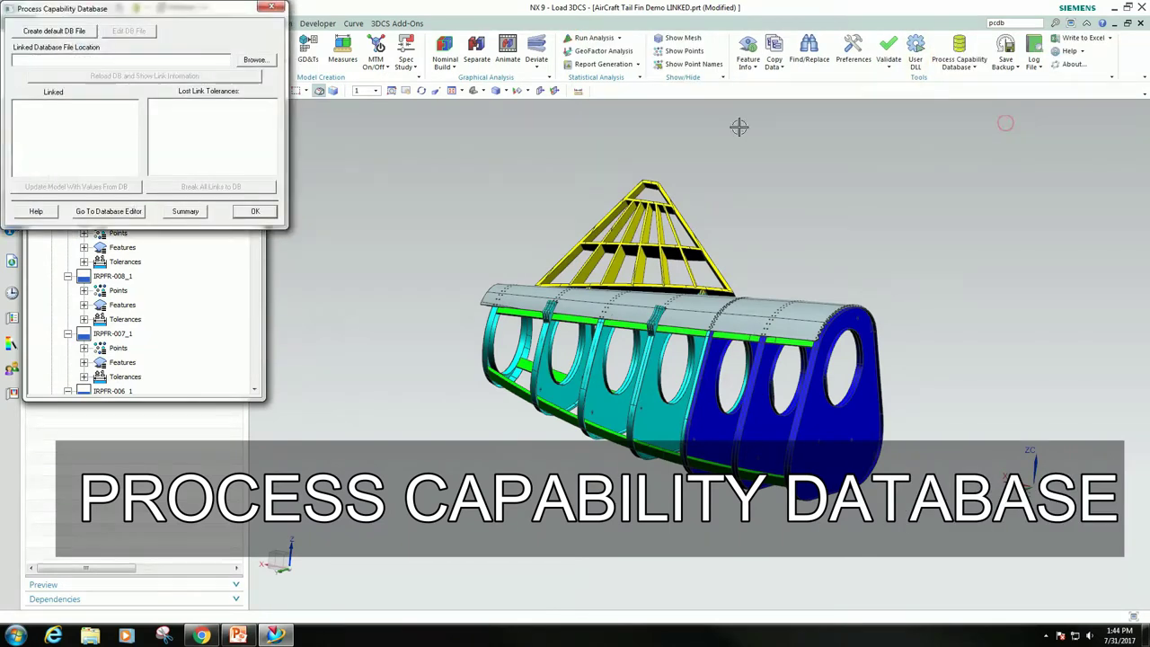
{"action": "left_click", "coordinate": [251, 59]}
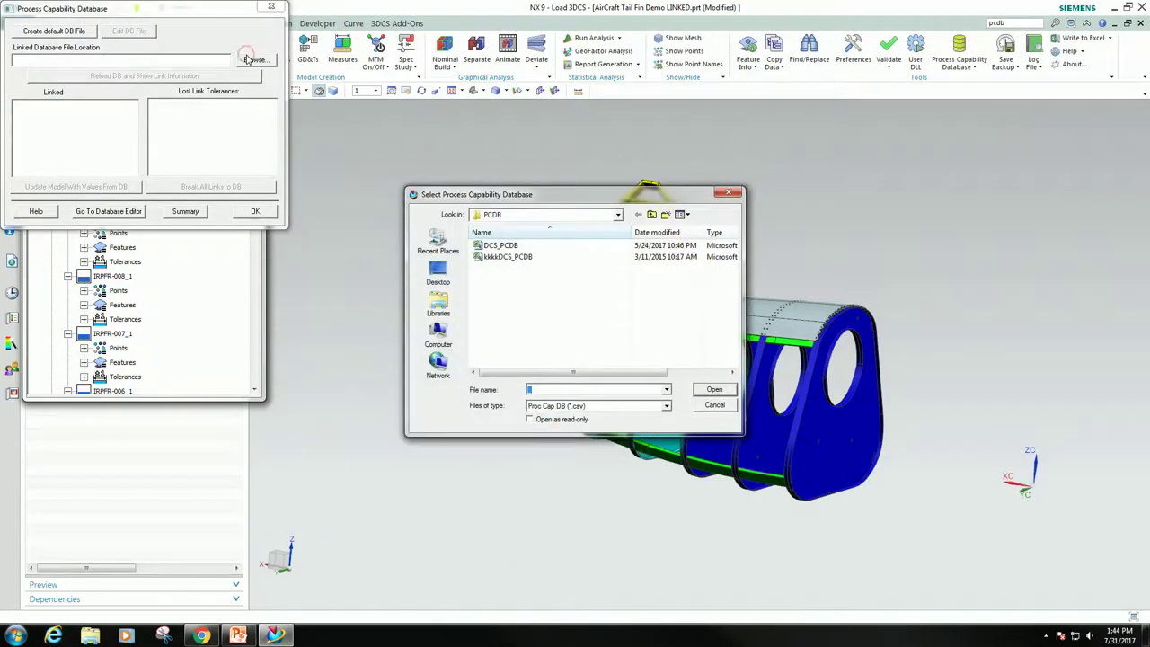
{"action": "left_click", "coordinate": [503, 246]}
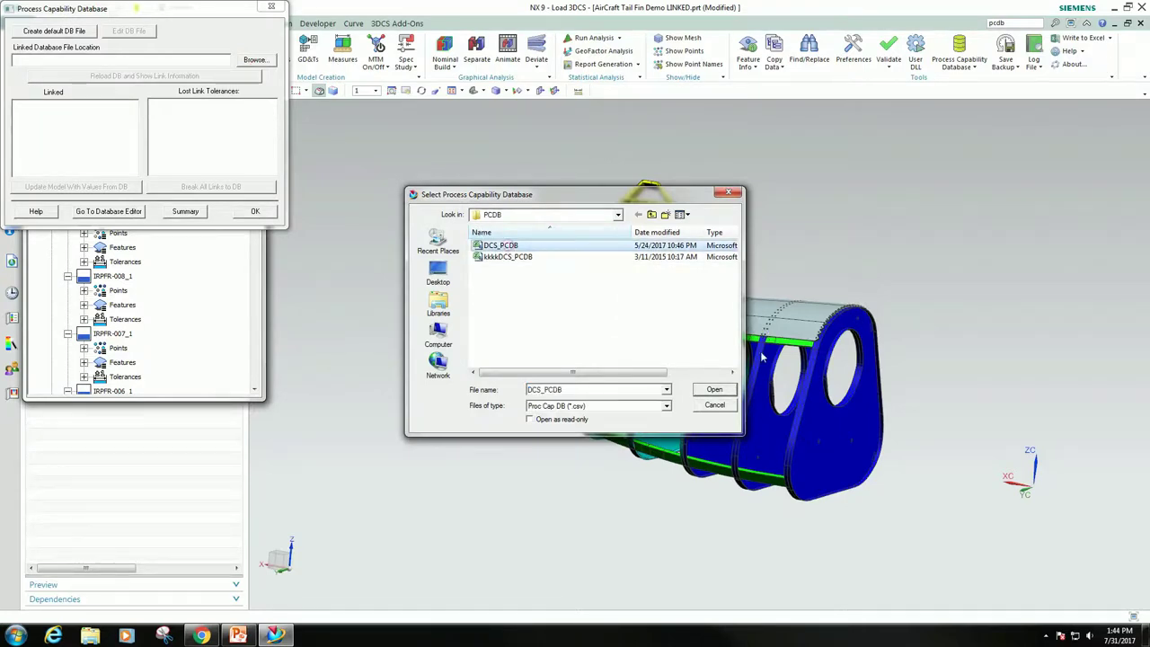
{"action": "left_click", "coordinate": [714, 389]}
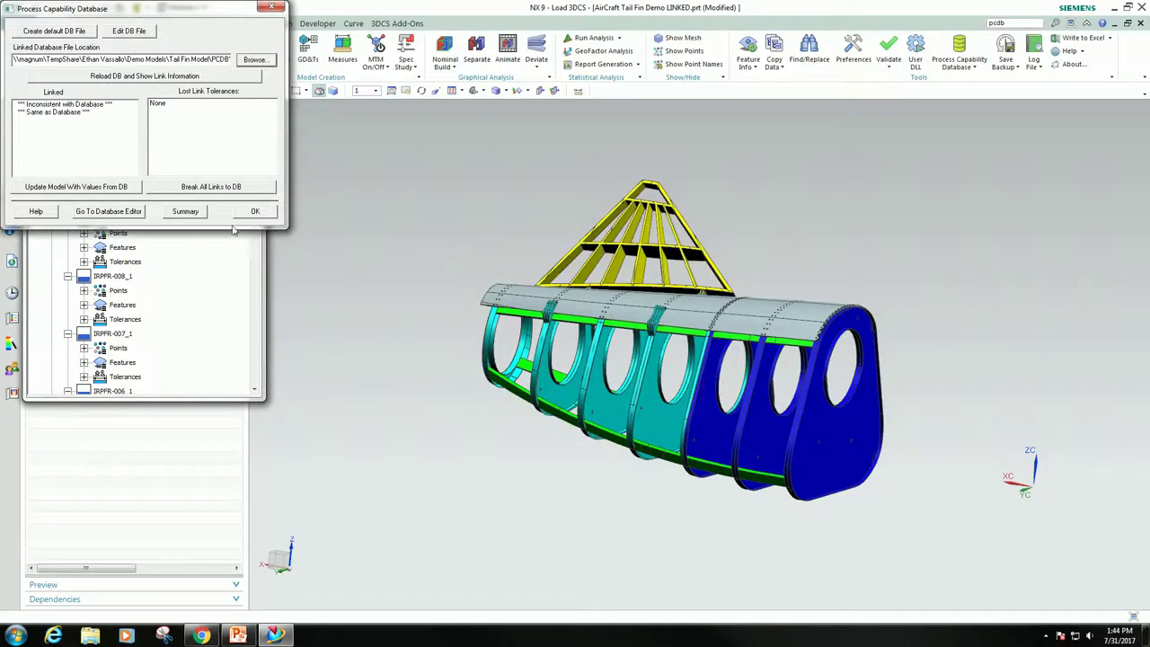
{"action": "left_click", "coordinate": [152, 78]}
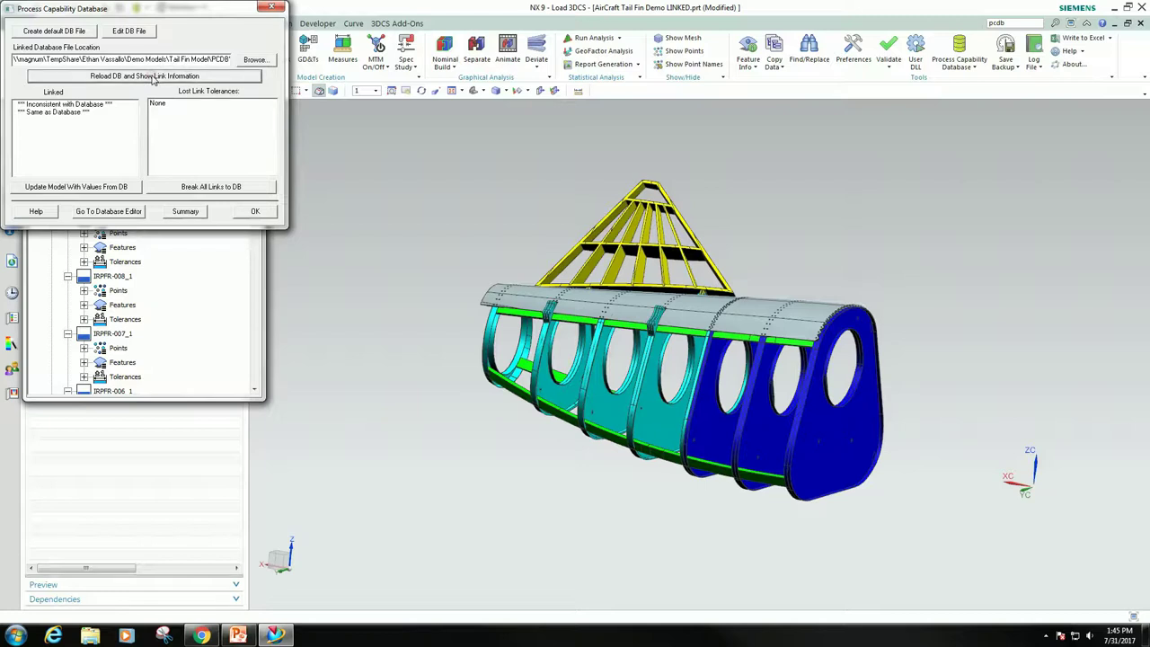
{"action": "left_click", "coordinate": [235, 213]}
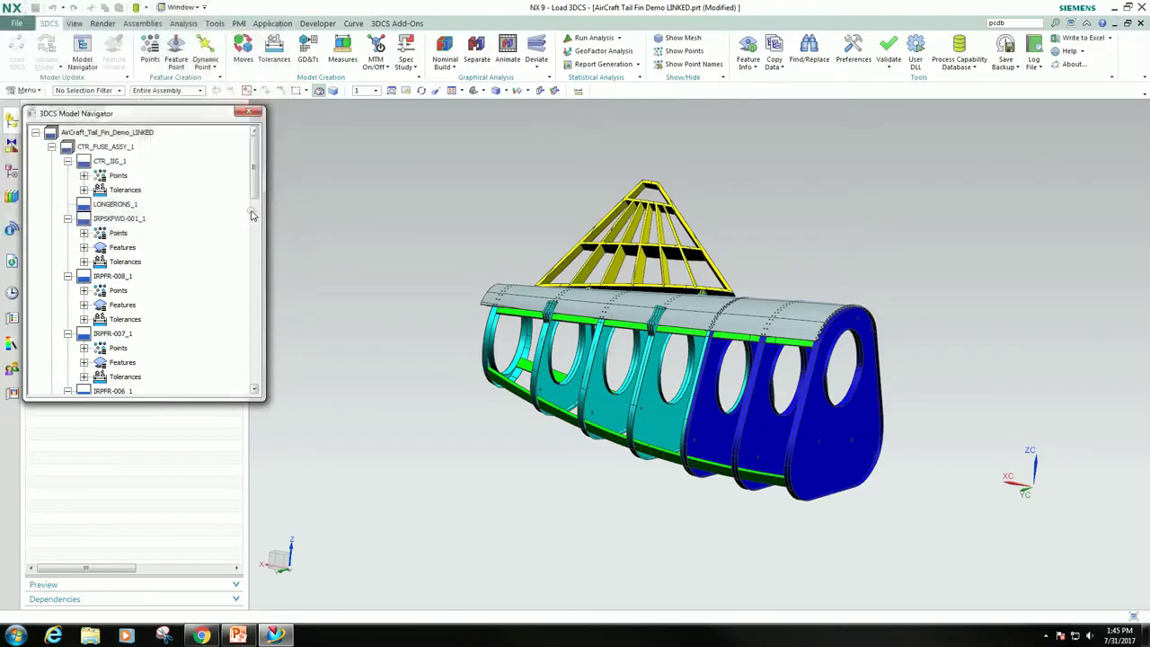
Open the Ctr_Jig_Linear_Loc_Tol tolerance under CTR_JIG_1 for editing
{"action": "left_click", "coordinate": [84, 190]}
{"action": "left_click", "coordinate": [135, 205]}
{"action": "double_click", "coordinate": [146, 206]}
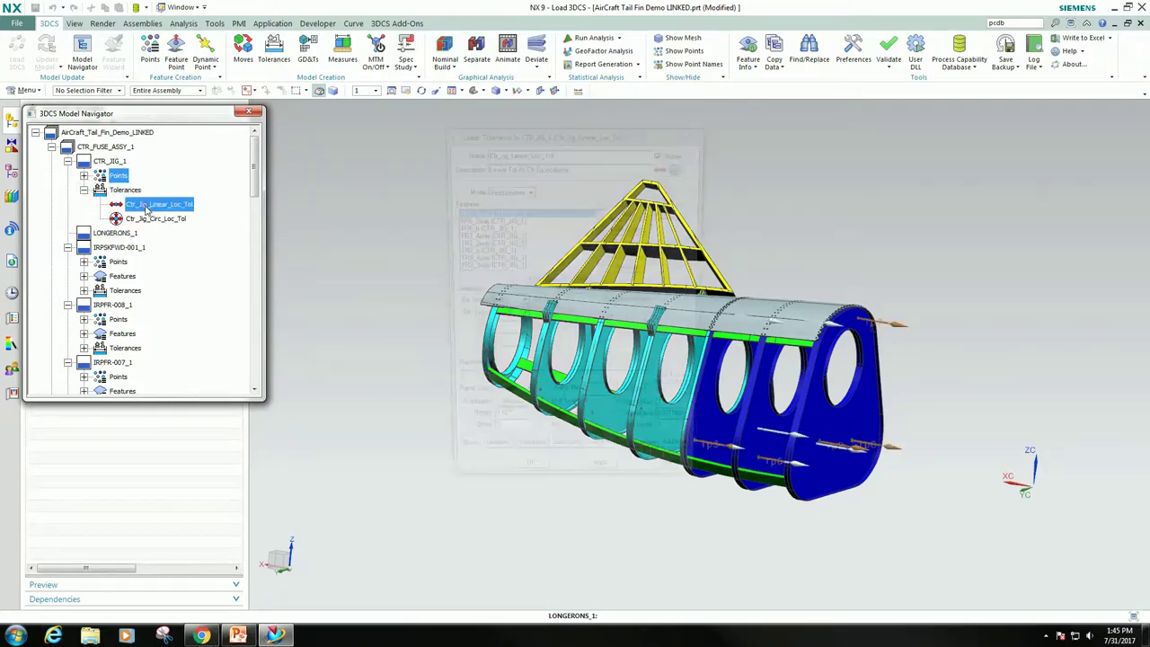
Link it to the Aluminum_Machined_Surface database entry, giving a 0.65 range
{"action": "left_click", "coordinate": [681, 386]}
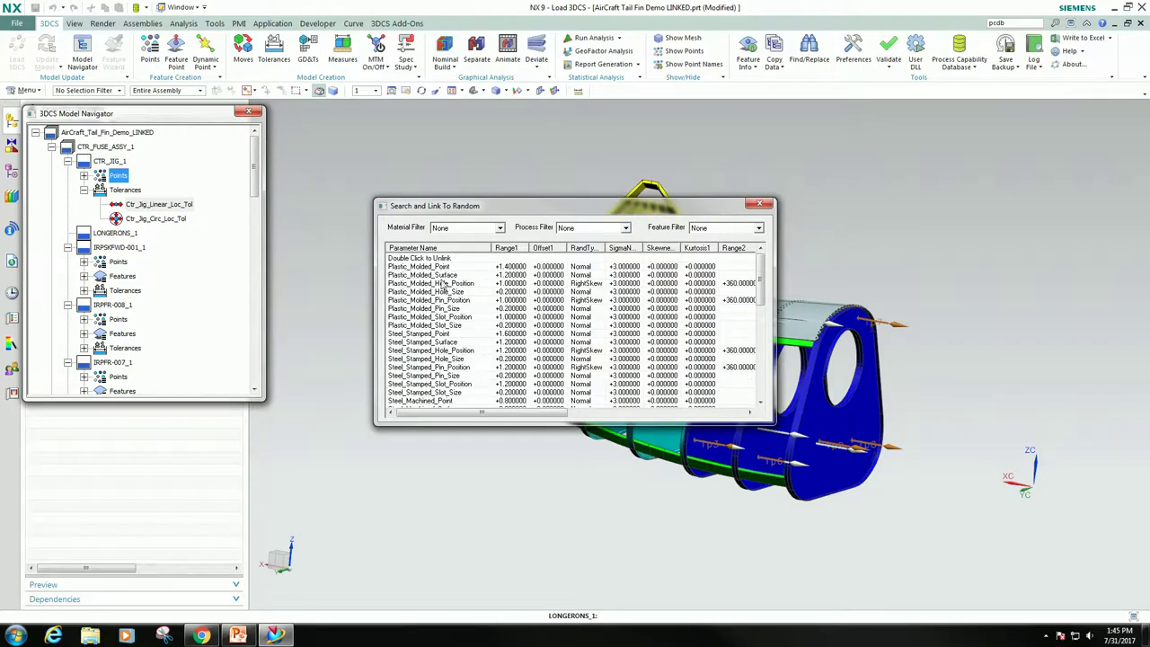
{"action": "scroll", "coordinate": [449, 351], "scroll_direction": "down", "scroll_amount": 2}
{"action": "scroll", "coordinate": [450, 350], "scroll_direction": "down", "scroll_amount": 3}
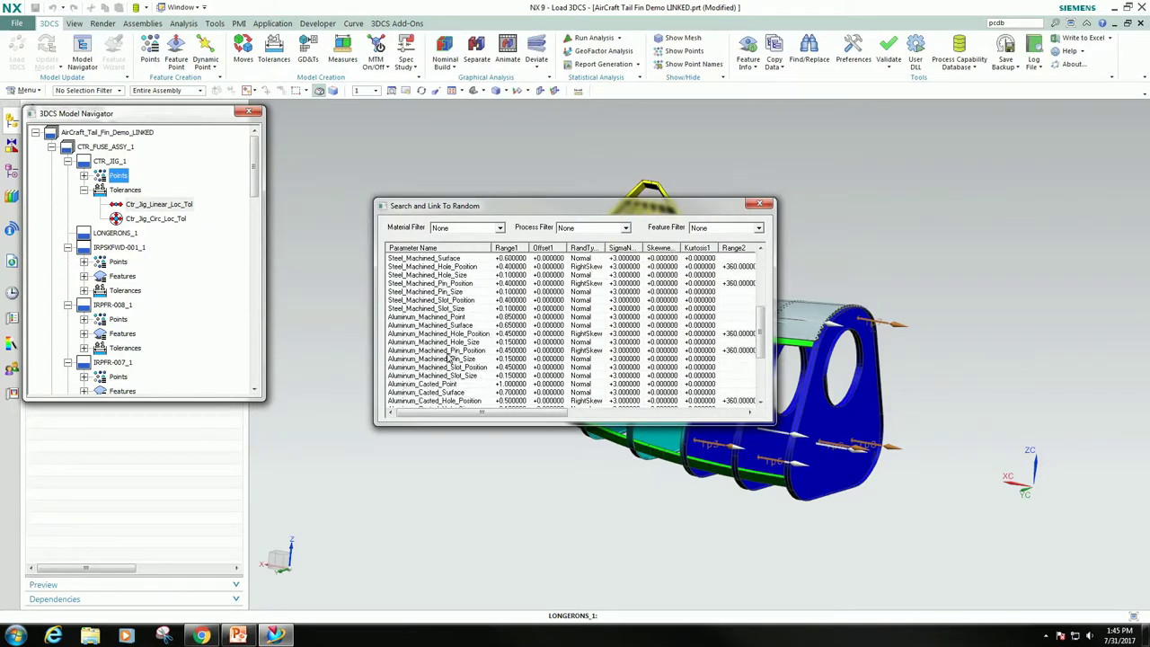
{"action": "scroll", "coordinate": [449, 351], "scroll_direction": "down", "scroll_amount": 2}
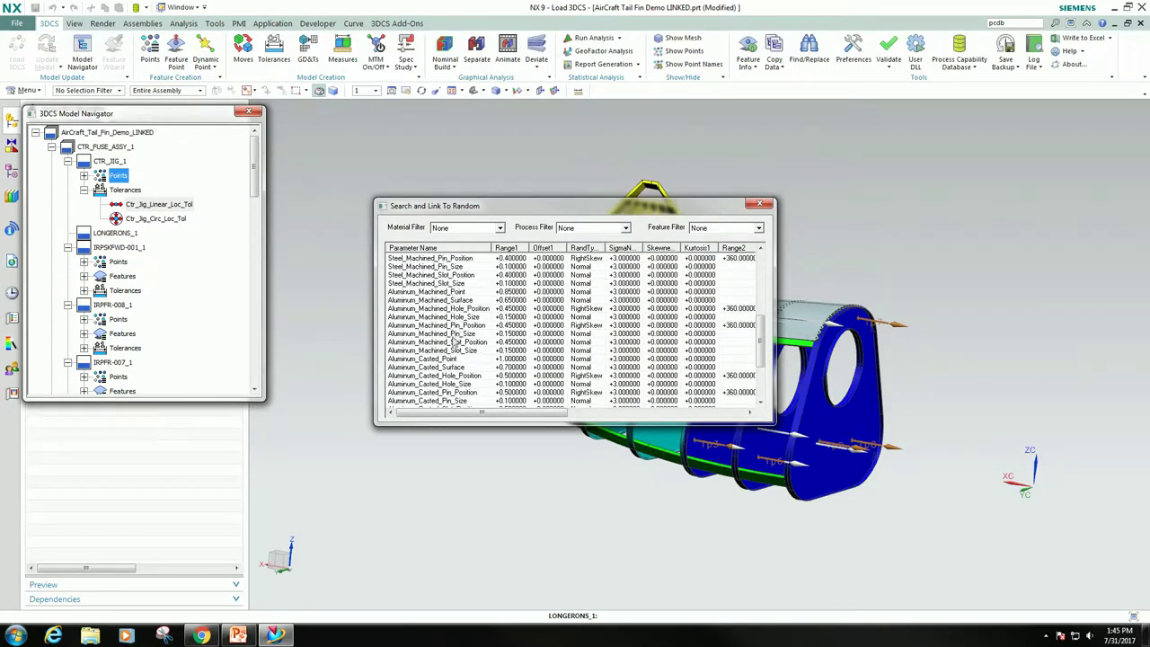
{"action": "scroll", "coordinate": [454, 356], "scroll_direction": "down", "scroll_amount": 2}
{"action": "scroll", "coordinate": [454, 355], "scroll_direction": "down", "scroll_amount": 1}
{"action": "scroll", "coordinate": [454, 359], "scroll_direction": "up", "scroll_amount": 1}
{"action": "scroll", "coordinate": [456, 362], "scroll_direction": "up", "scroll_amount": 1}
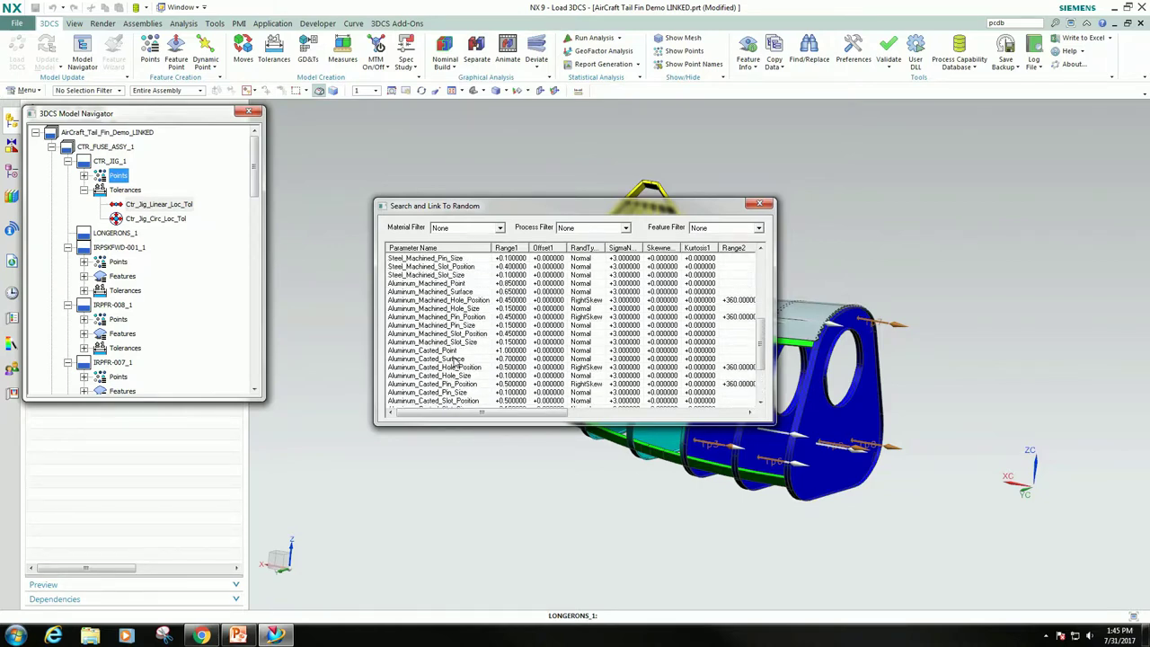
{"action": "left_click", "coordinate": [464, 292]}
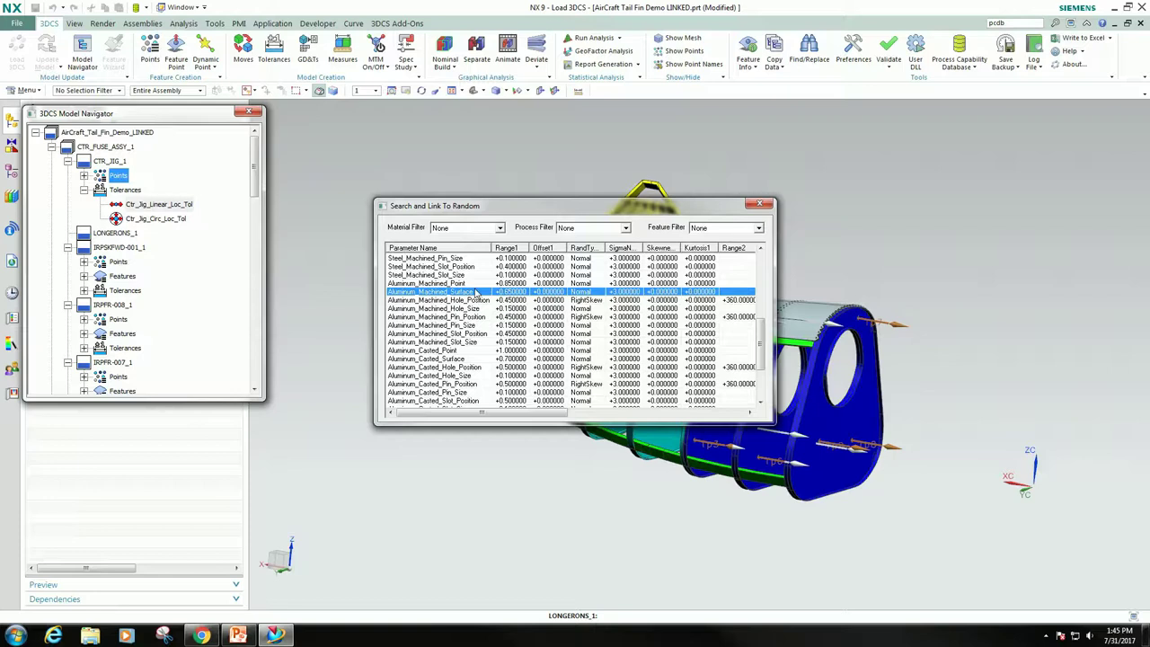
{"action": "double_click", "coordinate": [459, 293]}
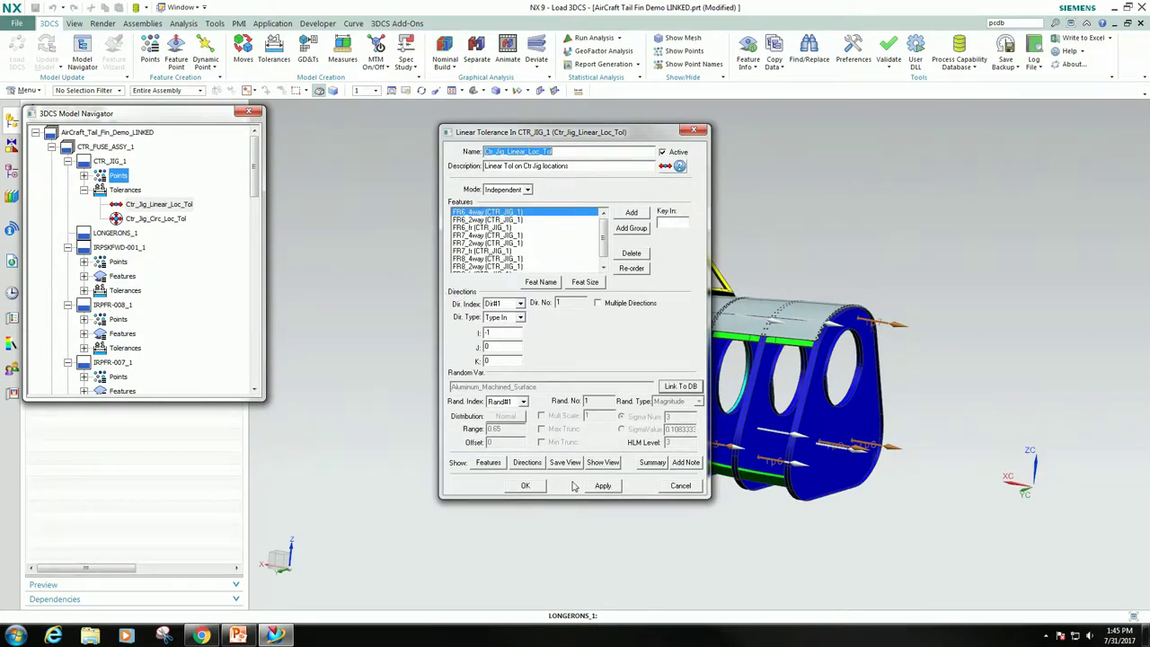
{"action": "left_click", "coordinate": [526, 485]}
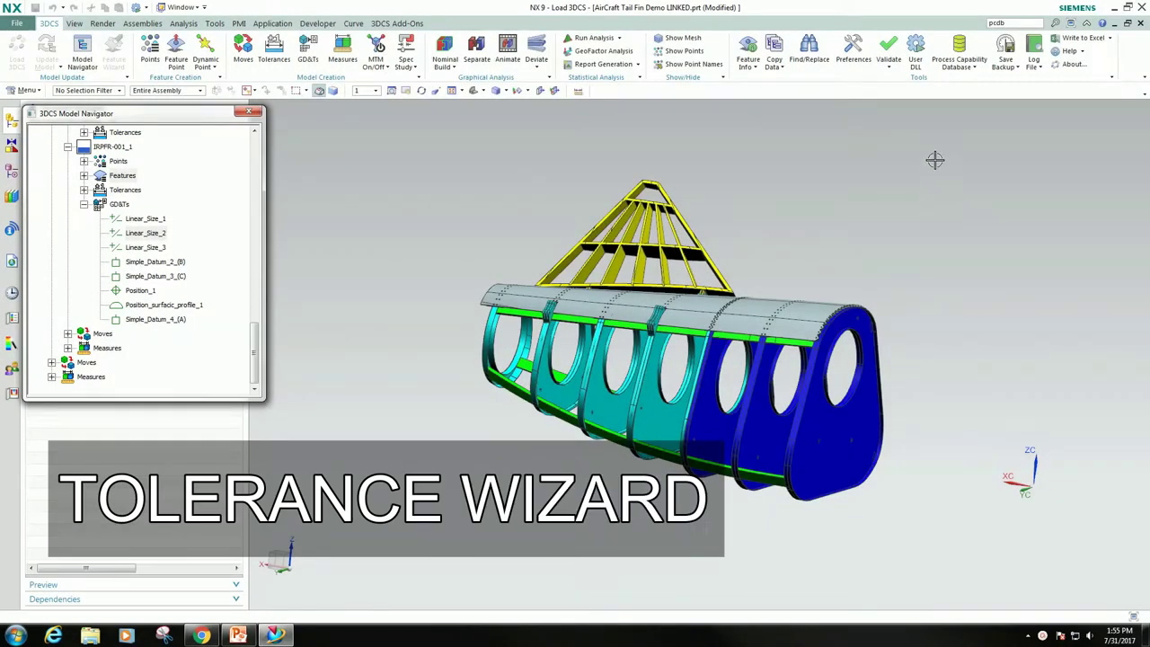
Add dcu_tol_wizard.dll from the Extra_Dlls folder to the user DLL list
{"action": "left_click", "coordinate": [915, 47]}
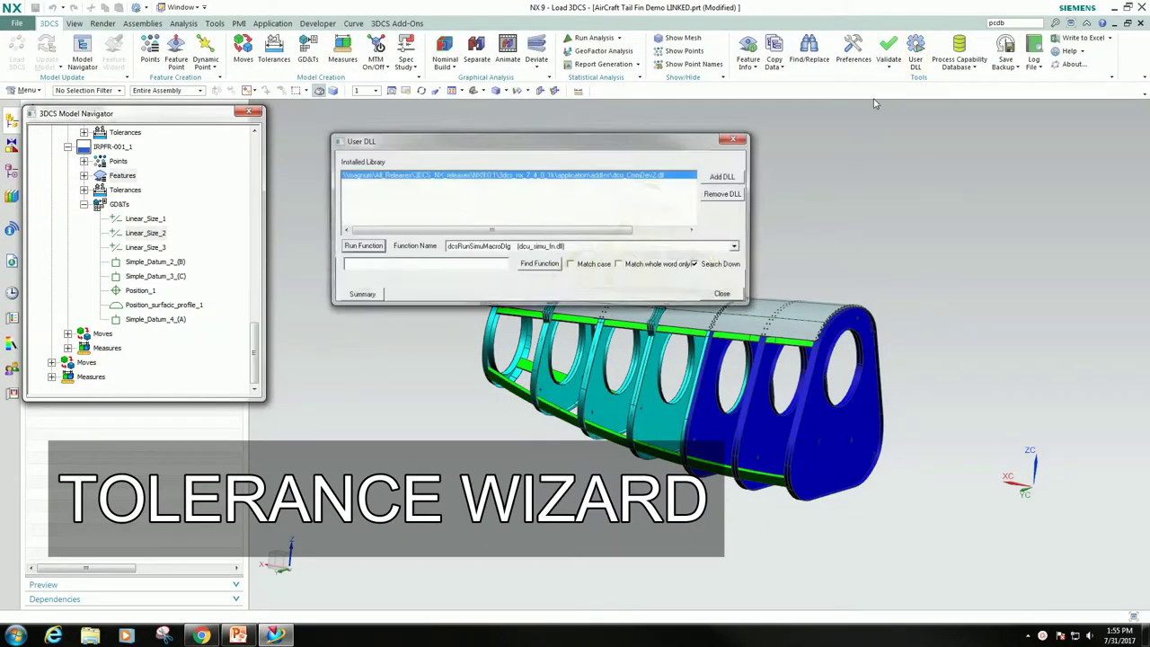
{"action": "left_click", "coordinate": [724, 176]}
{"action": "double_click", "coordinate": [539, 255]}
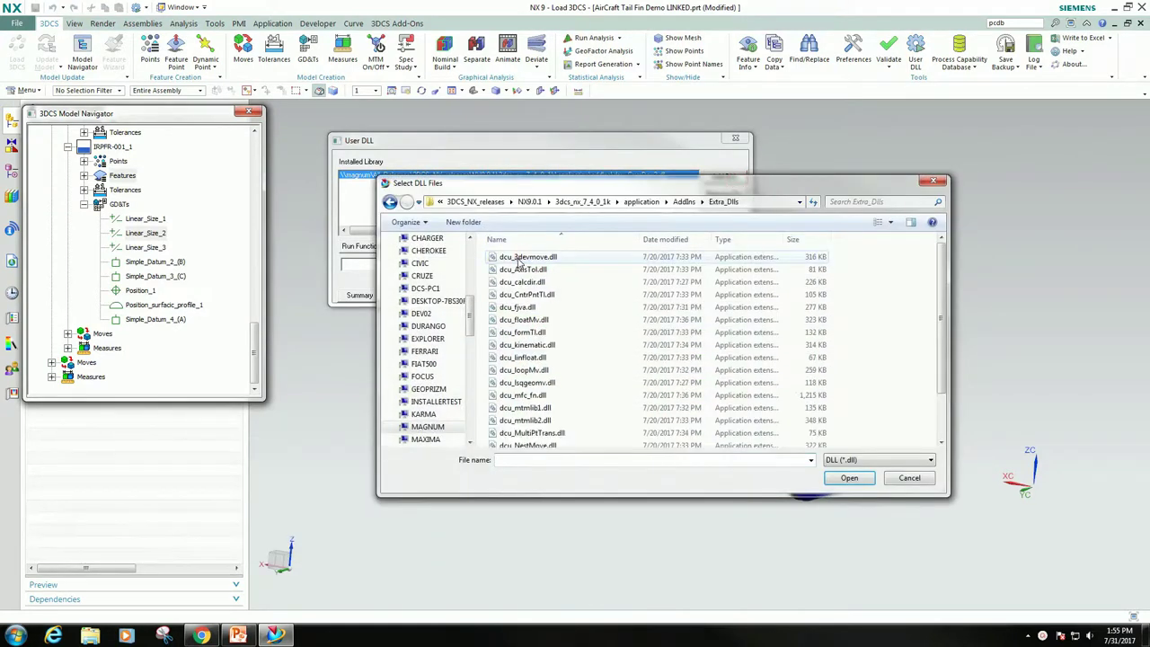
{"action": "scroll", "coordinate": [526, 288], "scroll_direction": "down", "scroll_amount": 2}
{"action": "left_click", "coordinate": [536, 417]}
{"action": "double_click", "coordinate": [537, 418]}
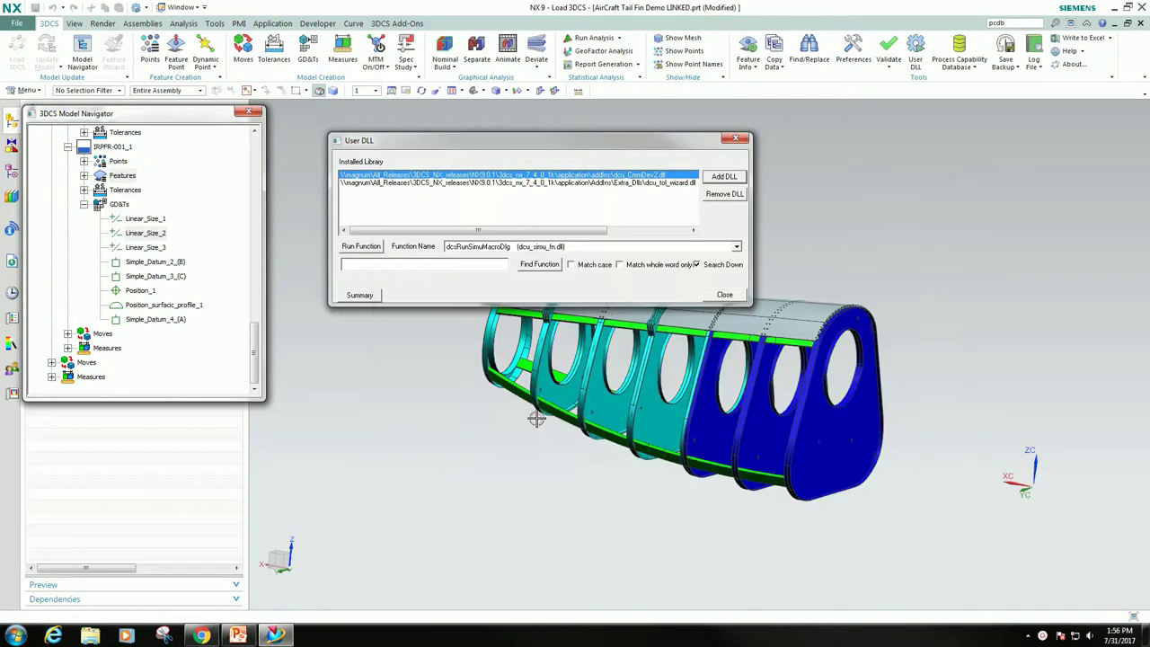
Run dcsTolWizardInit and browse the wizard tree to see which features carry tolerances
{"action": "left_click", "coordinate": [593, 182]}
{"action": "left_click", "coordinate": [480, 246]}
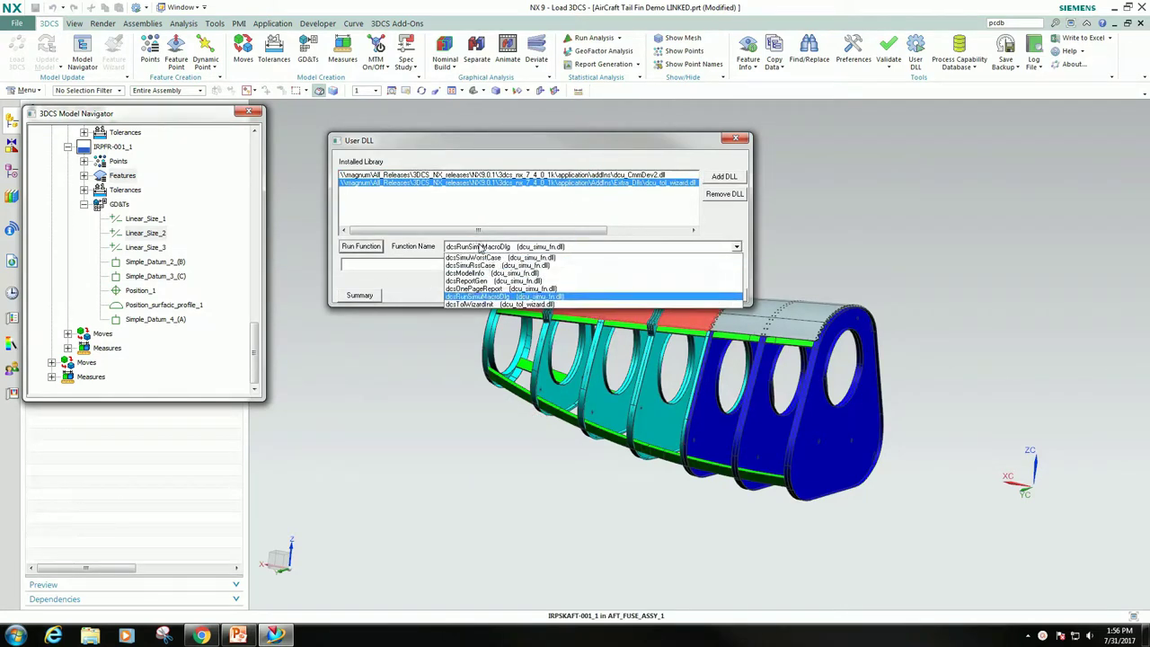
{"action": "left_click", "coordinate": [485, 303]}
{"action": "left_click", "coordinate": [361, 246]}
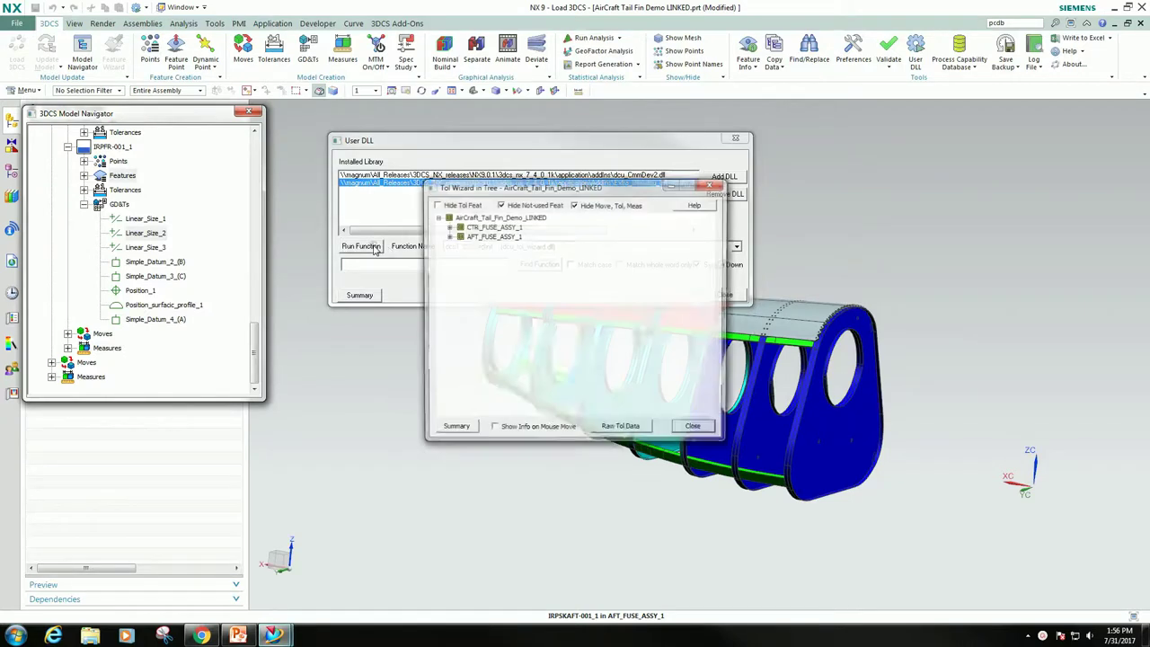
{"action": "left_click", "coordinate": [458, 226]}
{"action": "scroll", "coordinate": [465, 261], "scroll_direction": "down", "scroll_amount": 2}
{"action": "scroll", "coordinate": [467, 264], "scroll_direction": "down", "scroll_amount": 4}
{"action": "scroll", "coordinate": [471, 267], "scroll_direction": "down", "scroll_amount": 3}
{"action": "scroll", "coordinate": [476, 269], "scroll_direction": "down", "scroll_amount": 3}
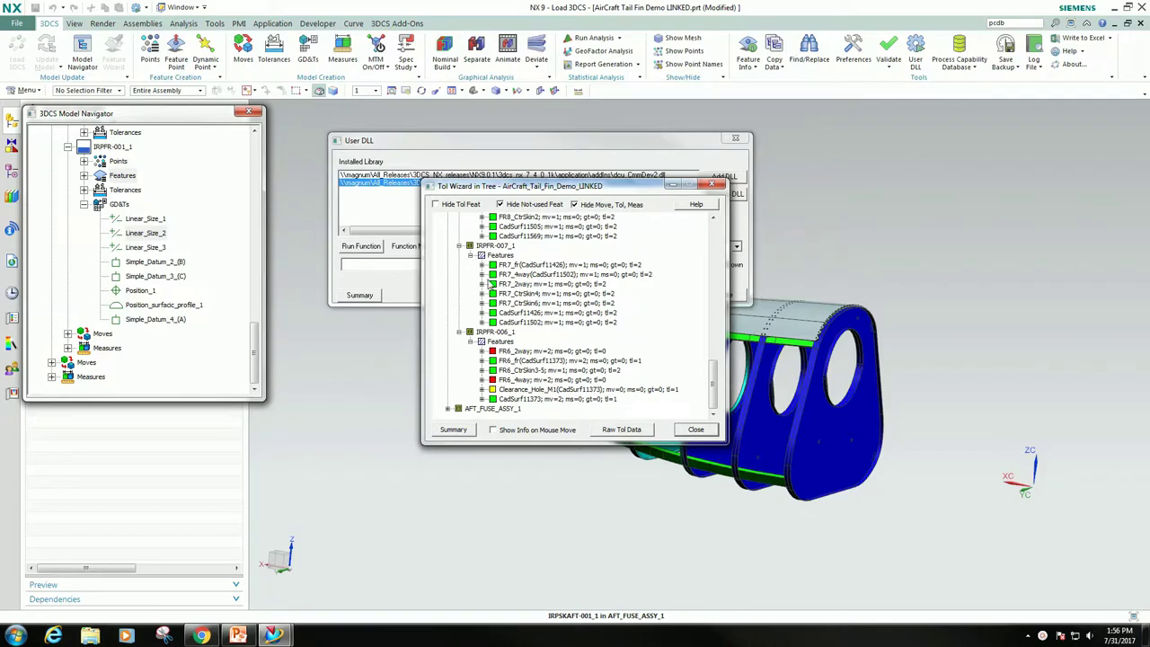
{"action": "scroll", "coordinate": [490, 284], "scroll_direction": "up", "scroll_amount": 4}
{"action": "scroll", "coordinate": [494, 288], "scroll_direction": "up", "scroll_amount": 4}
{"action": "scroll", "coordinate": [499, 291], "scroll_direction": "up", "scroll_amount": 4}
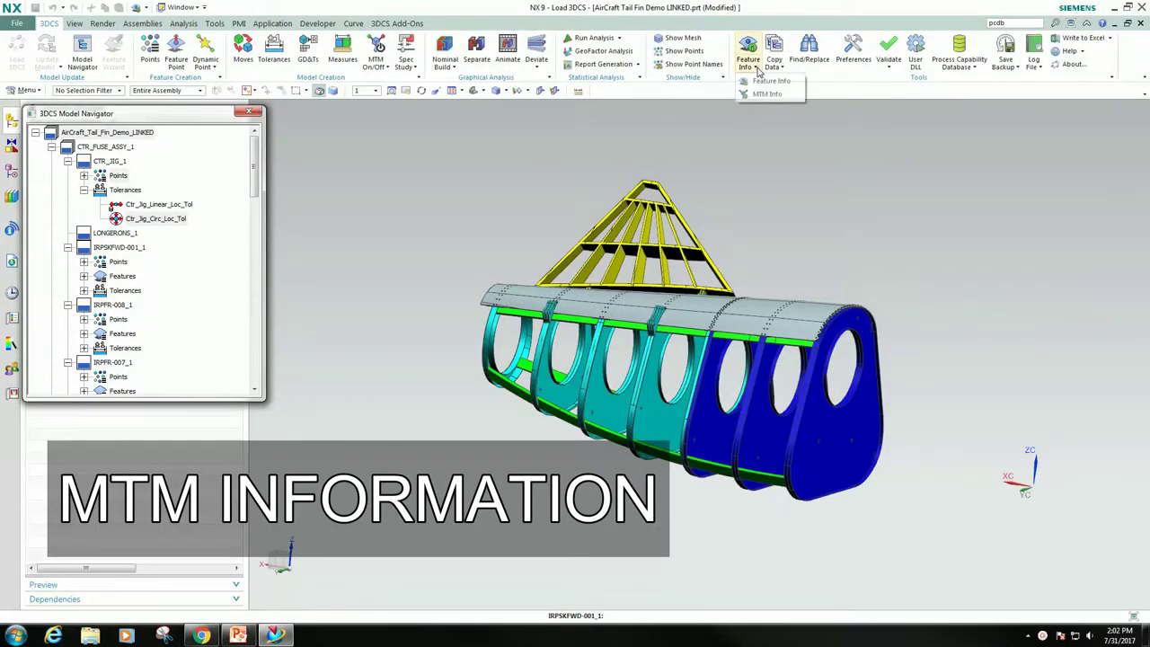
{"action": "left_click", "coordinate": [757, 93]}
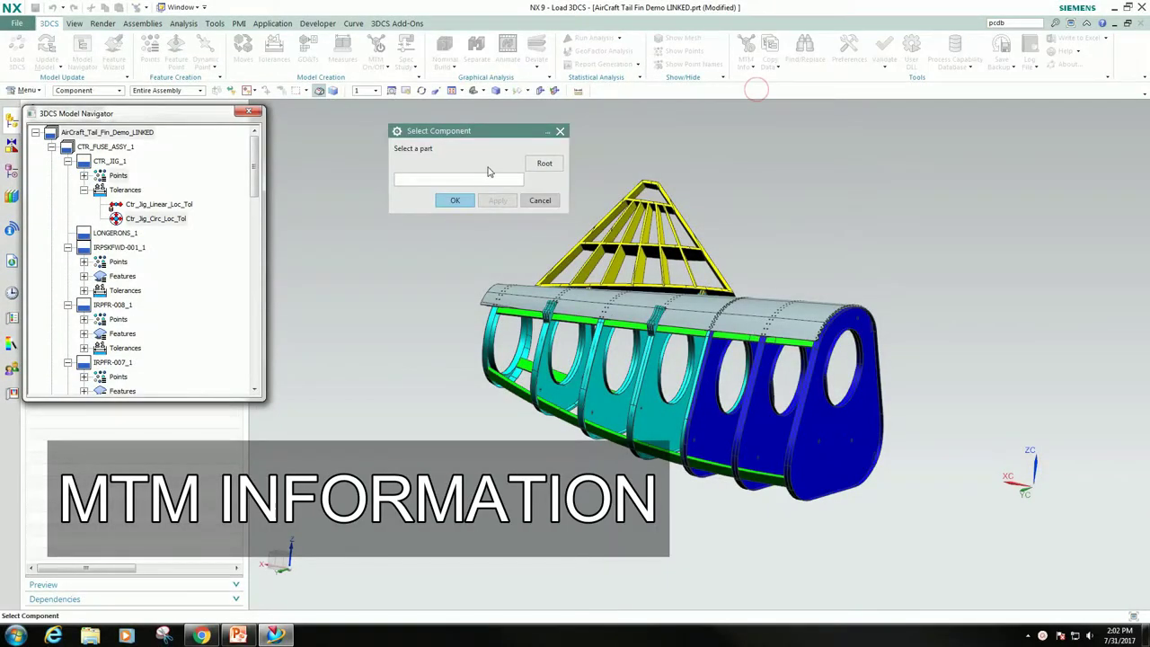
{"action": "left_click", "coordinate": [99, 132]}
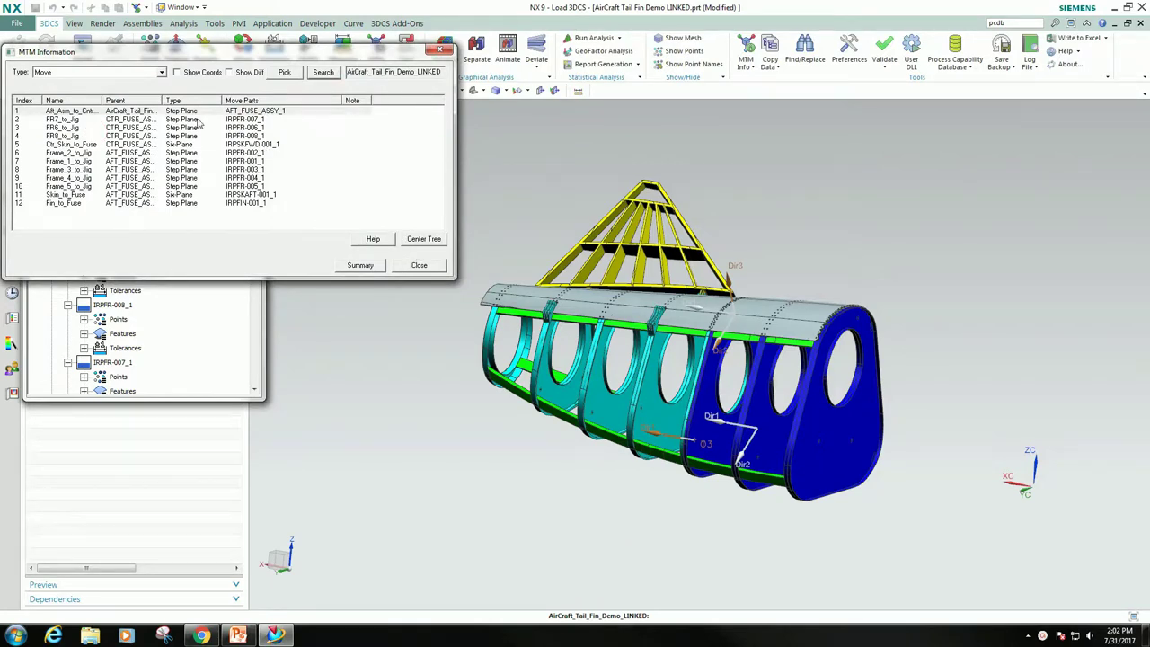
{"action": "left_click_drag", "start_coordinate": [457, 280], "coordinate": [943, 506]}
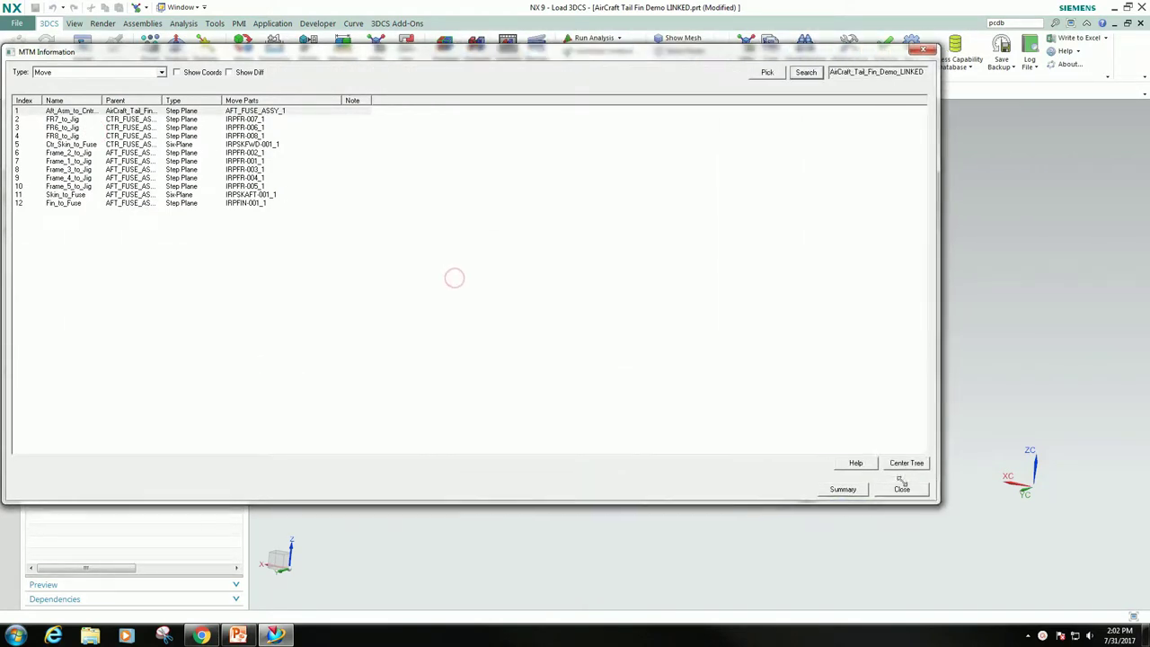
{"action": "left_click", "coordinate": [177, 73]}
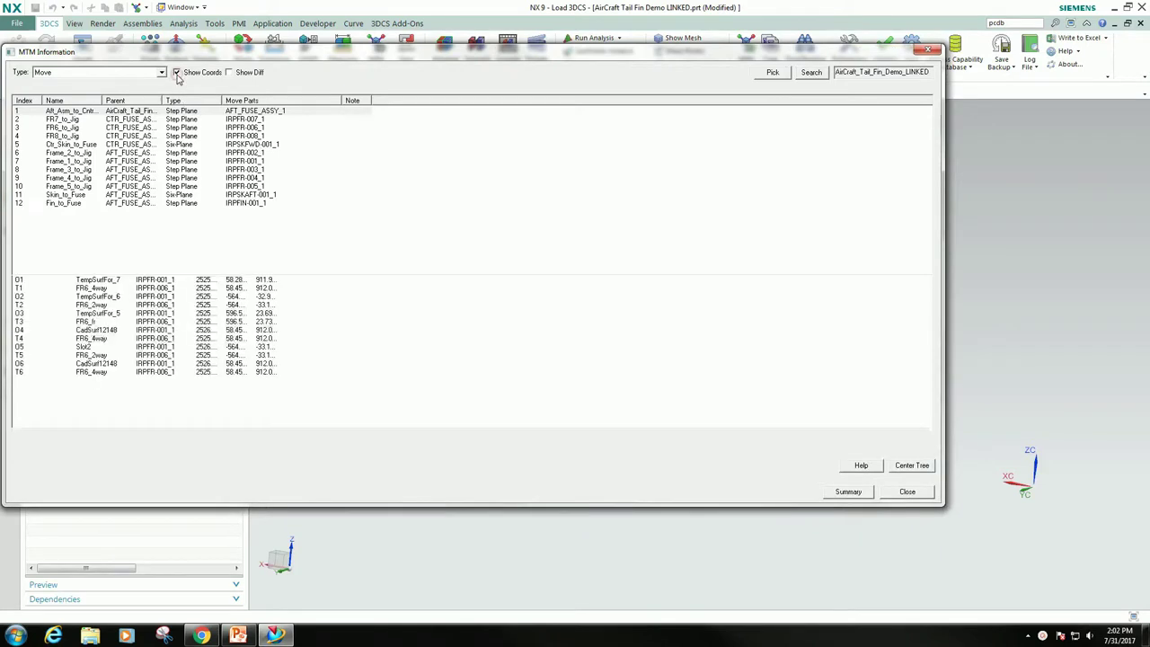
{"action": "left_click", "coordinate": [229, 73]}
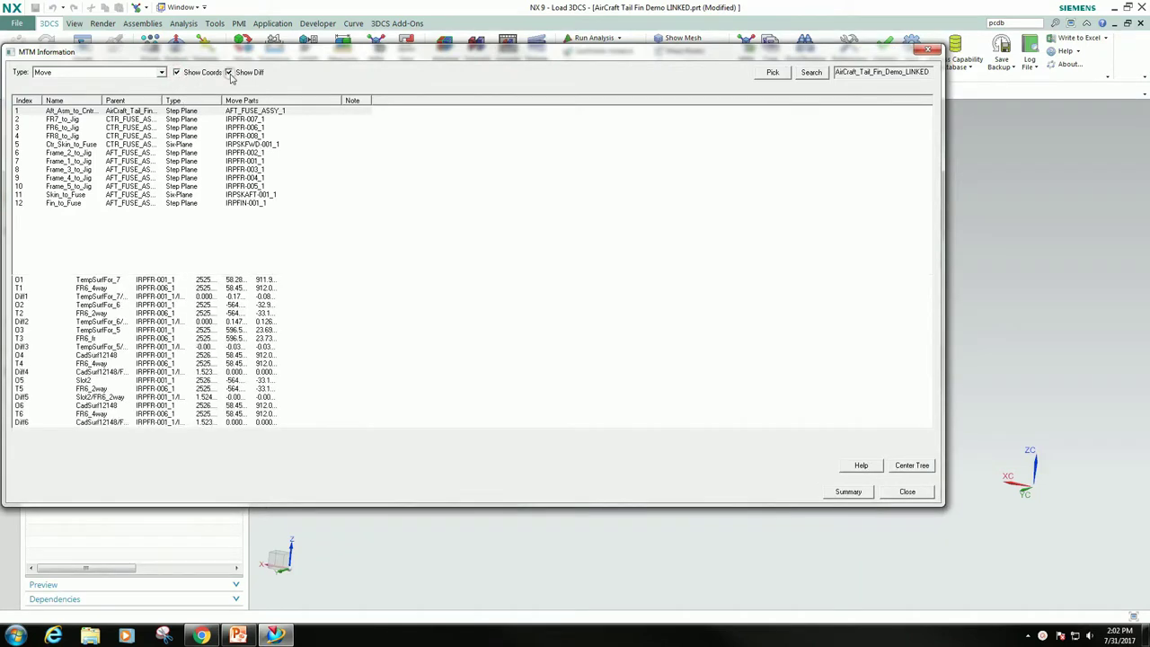
{"action": "left_click", "coordinate": [46, 122]}
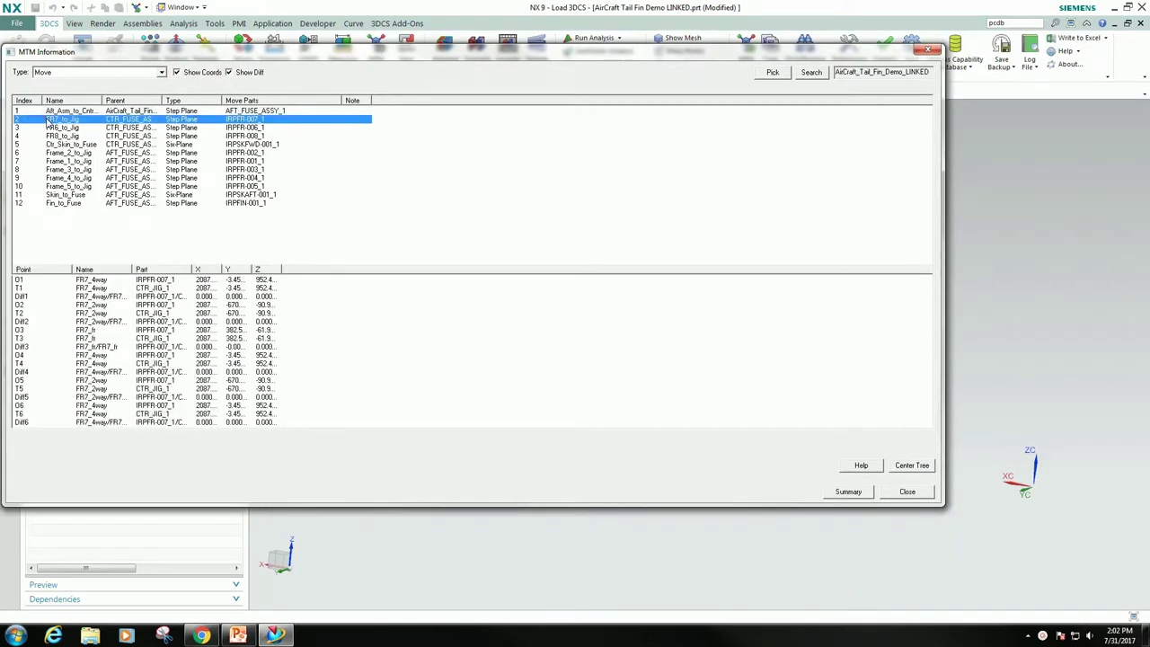
{"action": "left_click", "coordinate": [70, 129]}
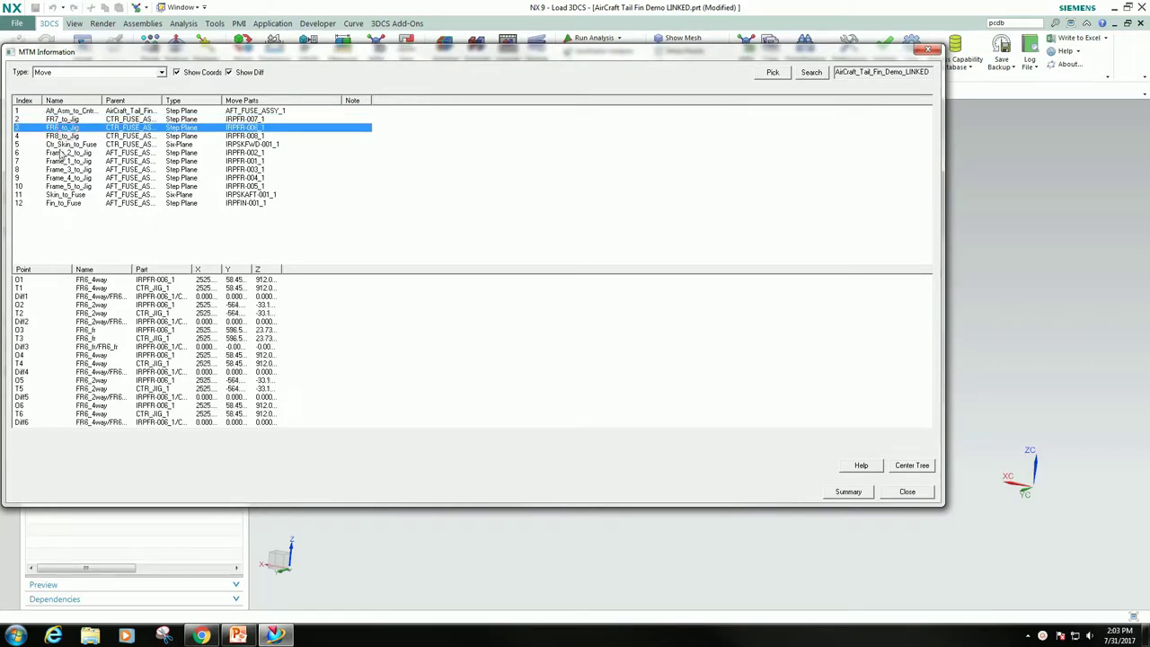
{"action": "left_click", "coordinate": [60, 154]}
{"action": "left_click", "coordinate": [62, 186]}
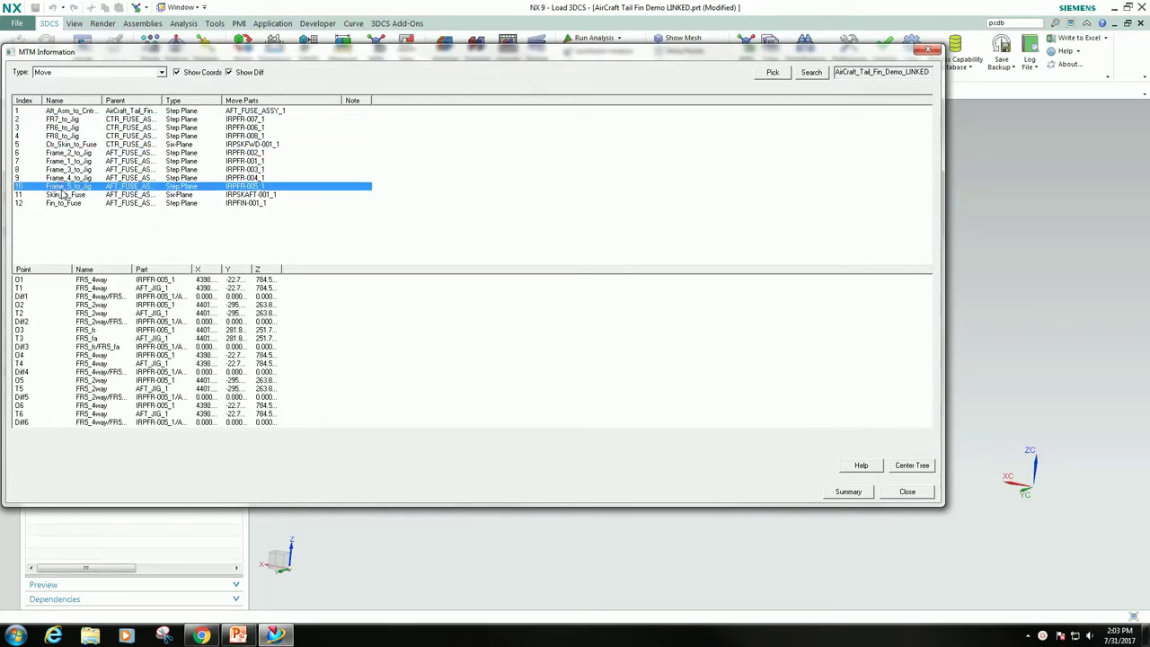
{"action": "left_click", "coordinate": [847, 493]}
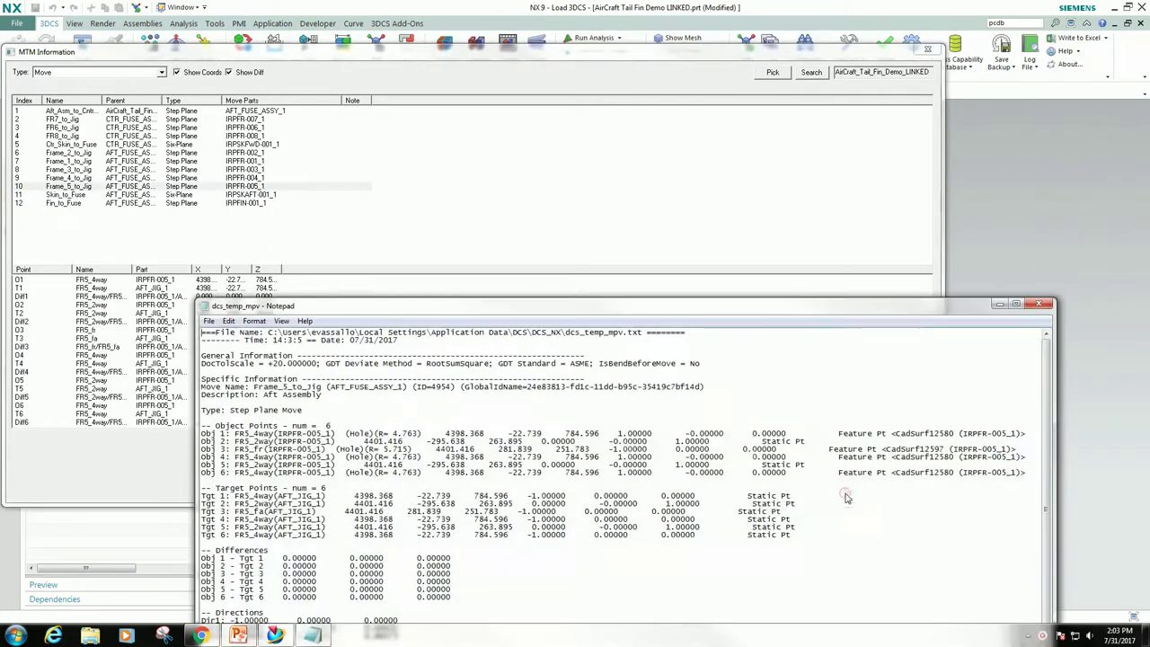
{"action": "left_click_drag", "start_coordinate": [563, 311], "coordinate": [481, 104]}
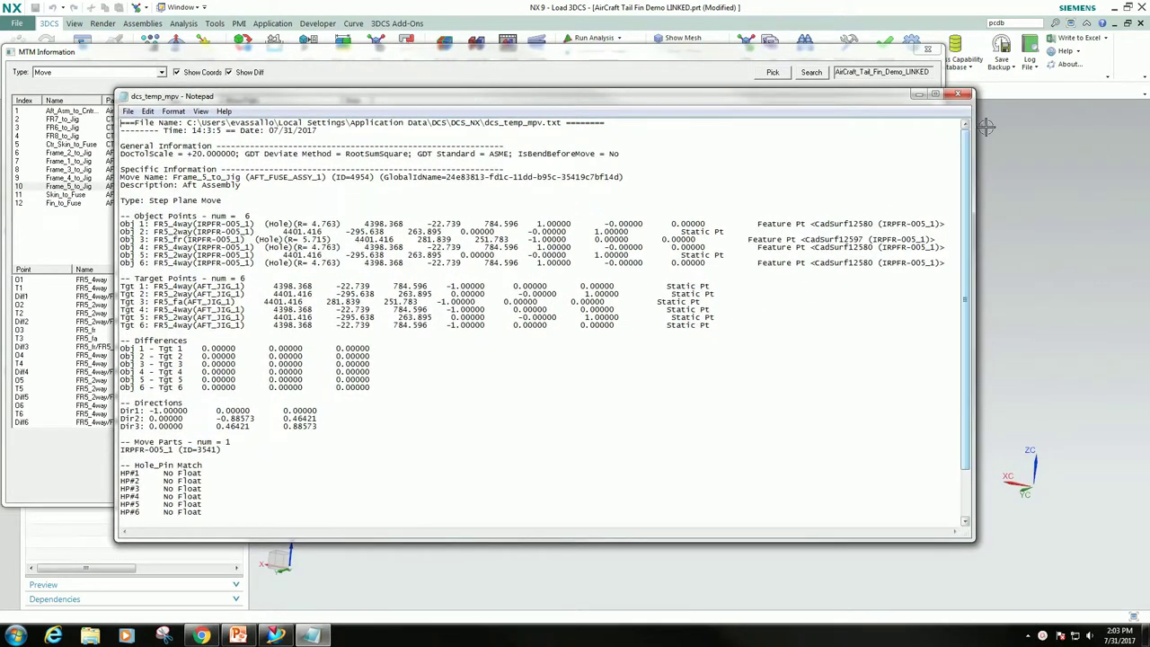
{"action": "left_click", "coordinate": [959, 95]}
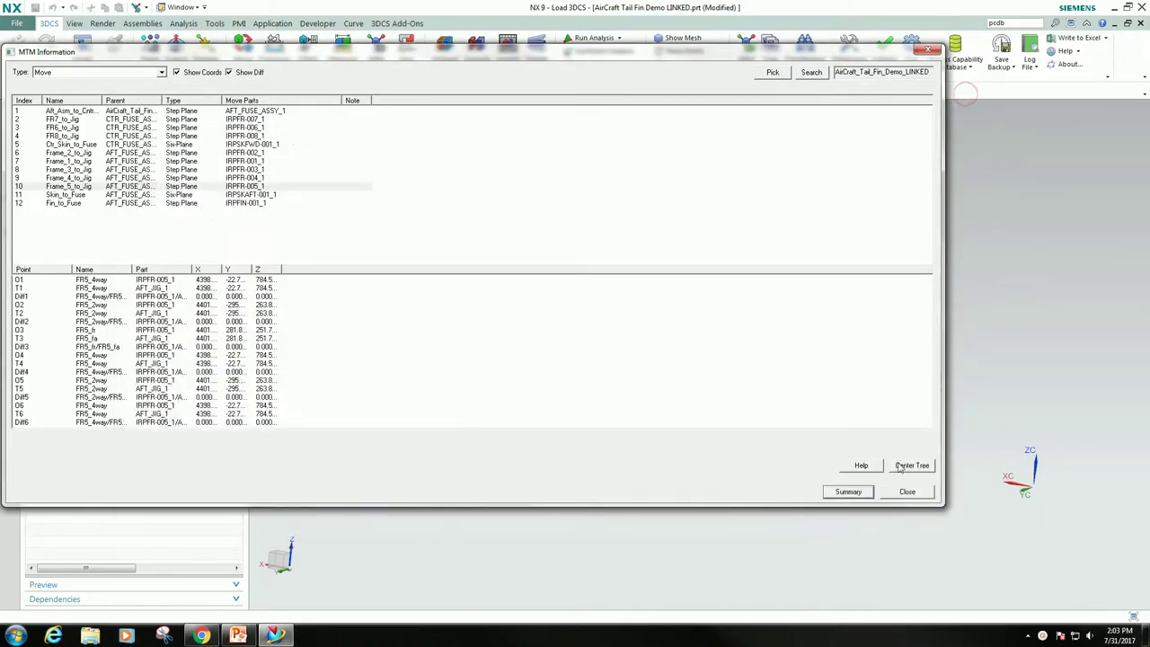
{"action": "left_click", "coordinate": [907, 493]}
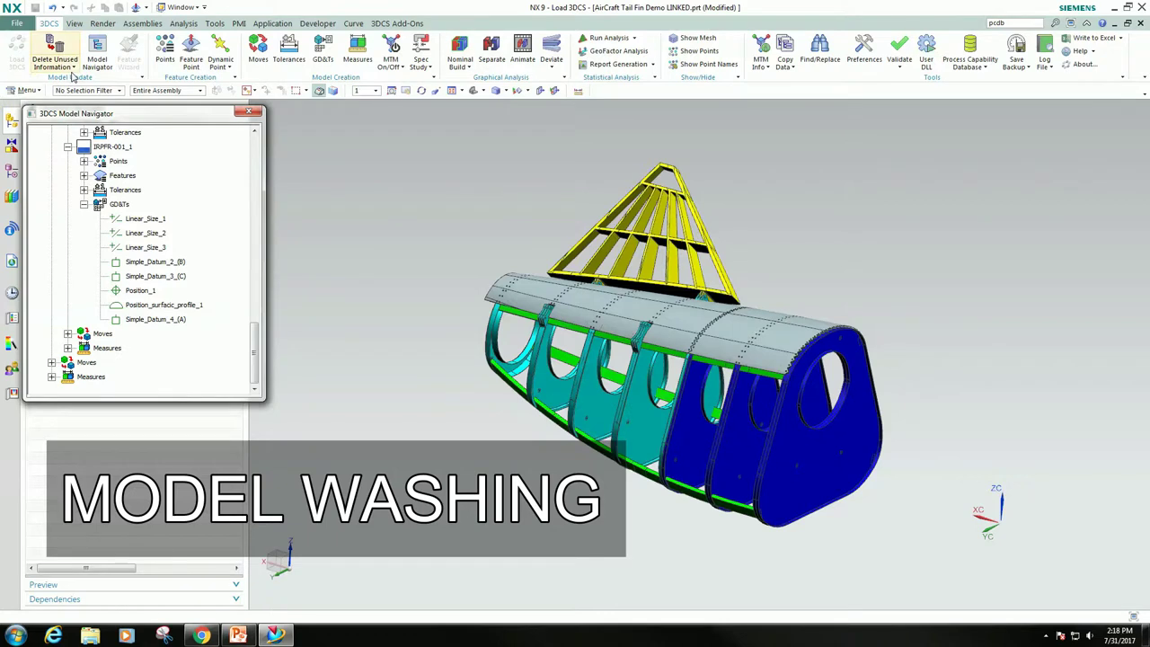
Delete all unused geometry from the AirCraft_Tail_Fin_Demo_LINKED root and scan the deletion log
{"action": "left_click", "coordinate": [73, 67]}
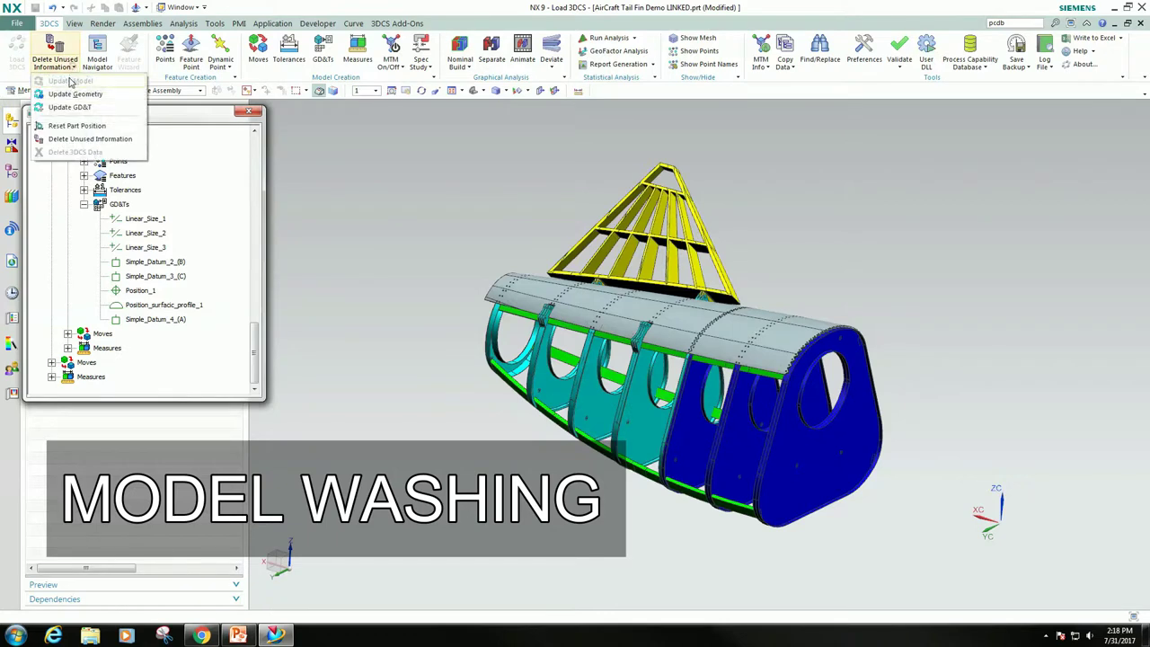
{"action": "left_click", "coordinate": [72, 139]}
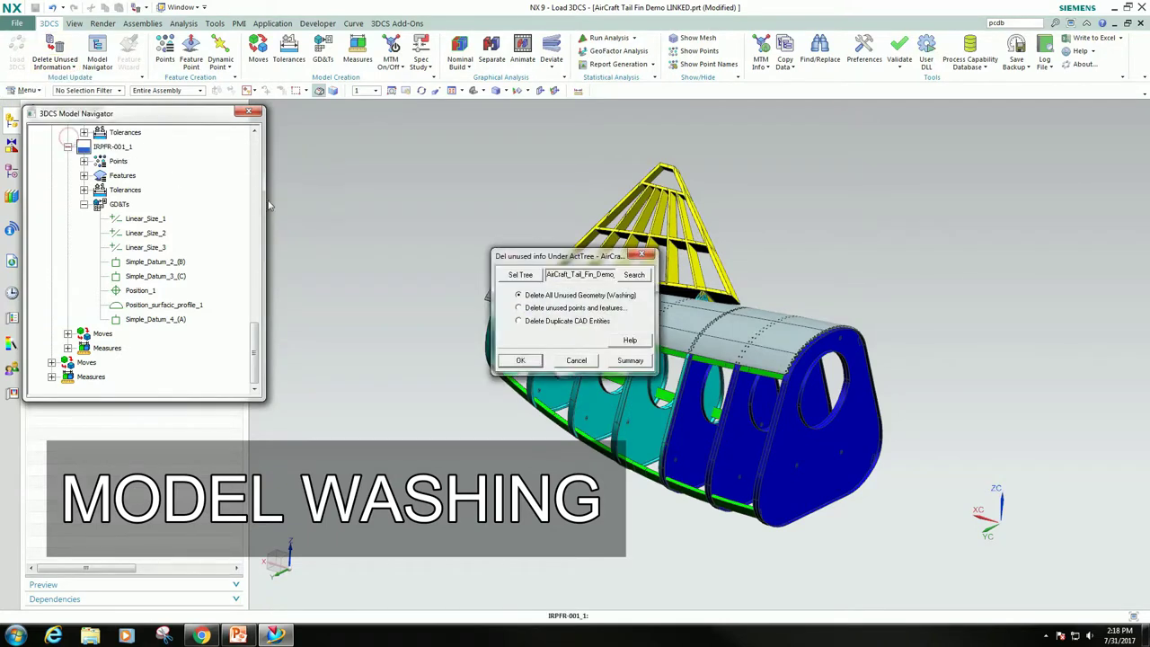
{"action": "left_click", "coordinate": [520, 360]}
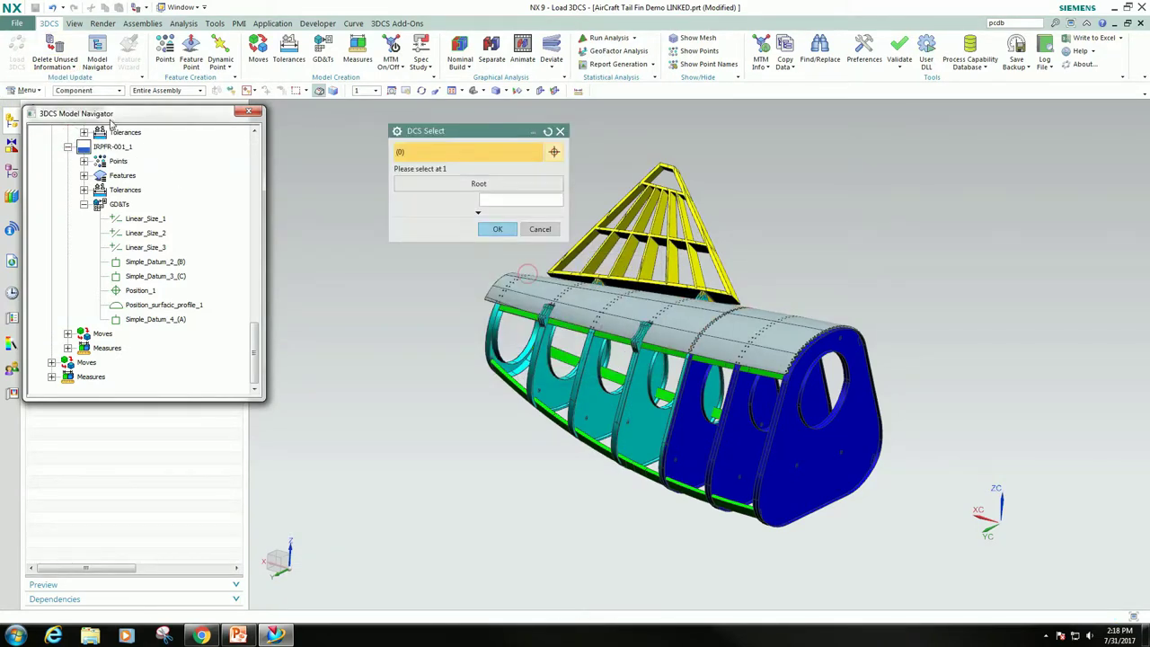
{"action": "scroll", "coordinate": [110, 125], "scroll_direction": "up", "scroll_amount": 5}
{"action": "scroll", "coordinate": [109, 130], "scroll_direction": "up", "scroll_amount": 5}
{"action": "scroll", "coordinate": [108, 134], "scroll_direction": "up", "scroll_amount": 5}
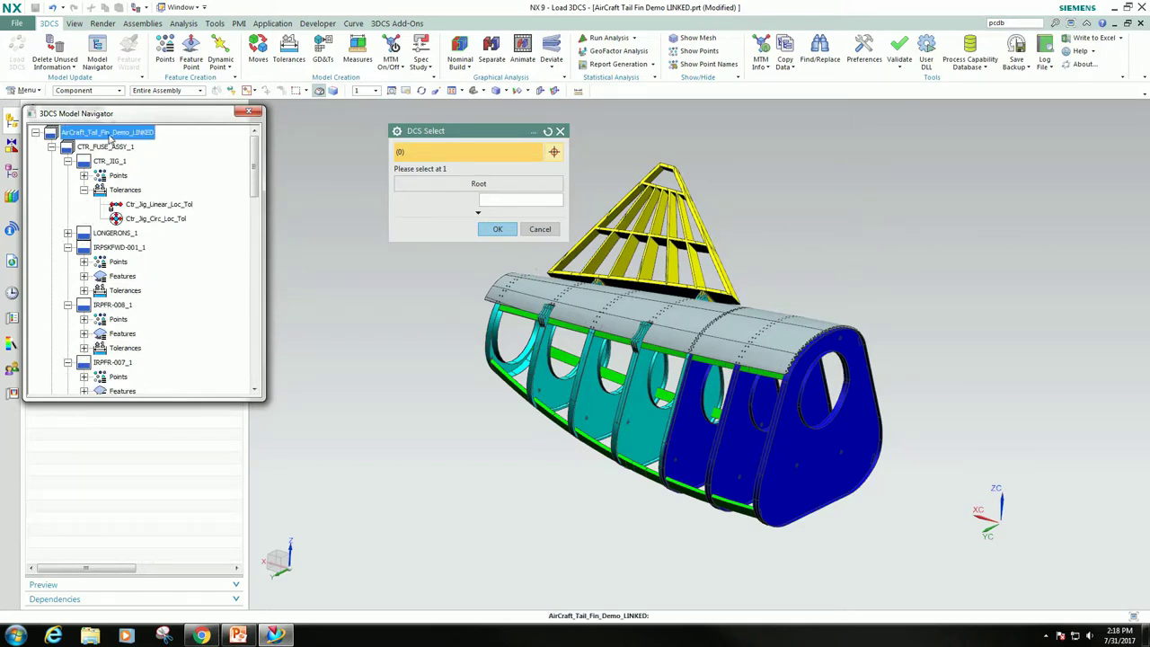
{"action": "left_click", "coordinate": [110, 135]}
{"action": "left_click", "coordinate": [522, 361]}
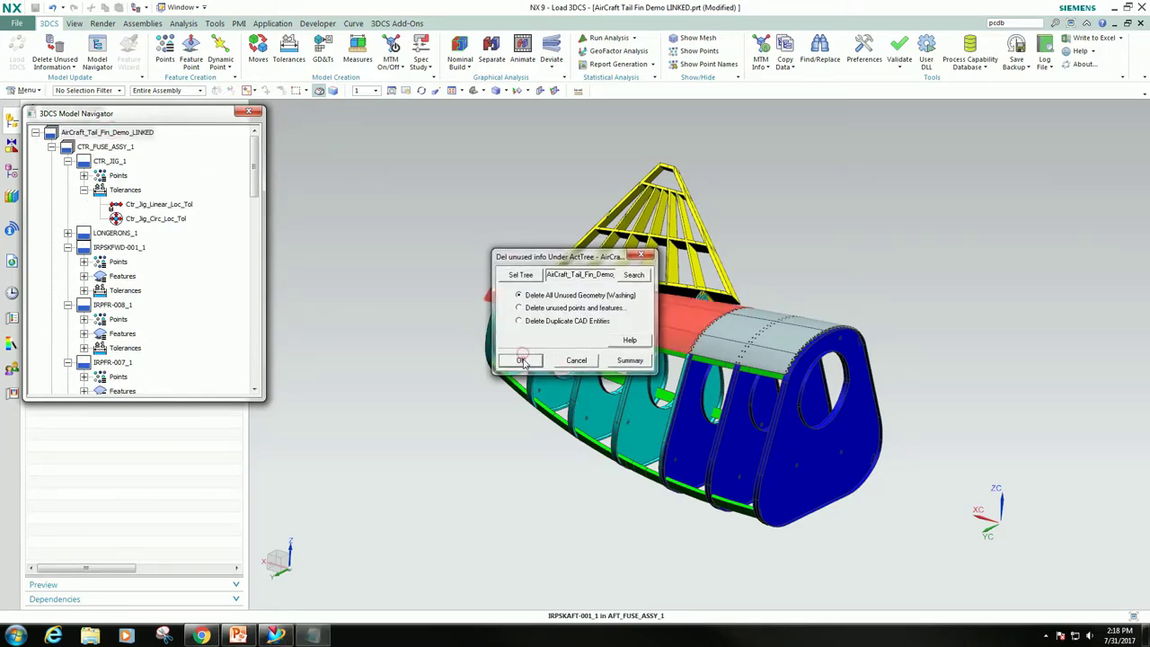
{"action": "scroll", "coordinate": [540, 276], "scroll_direction": "down", "scroll_amount": 5}
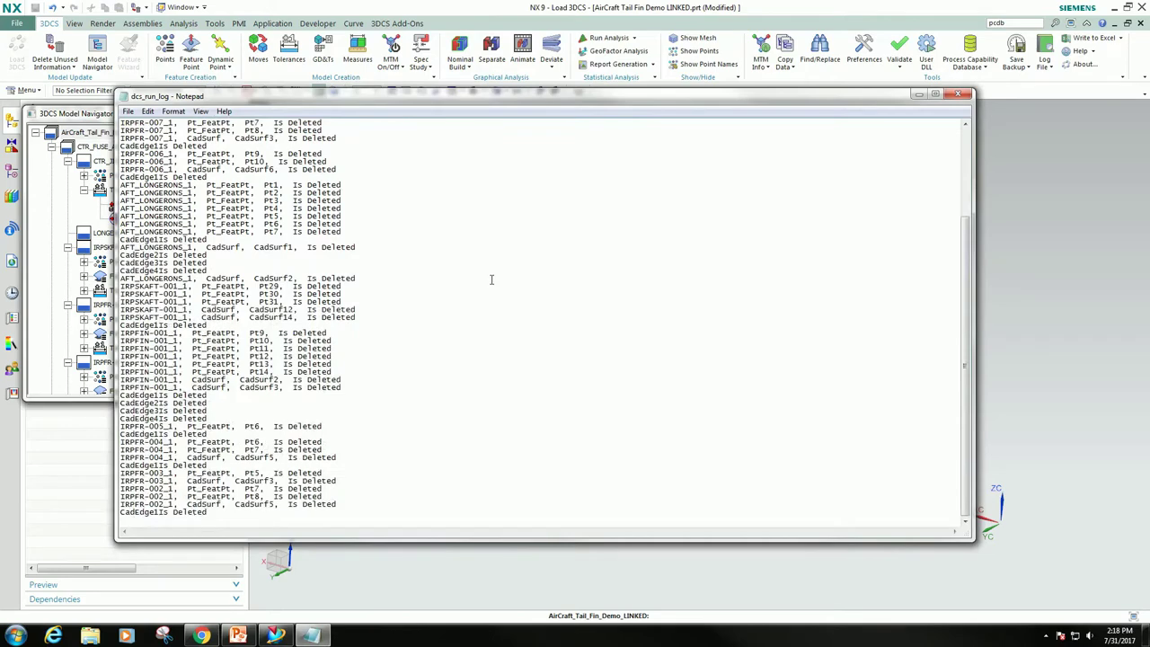
{"action": "scroll", "coordinate": [486, 353], "scroll_direction": "up", "scroll_amount": 4}
{"action": "scroll", "coordinate": [493, 321], "scroll_direction": "up", "scroll_amount": 1}
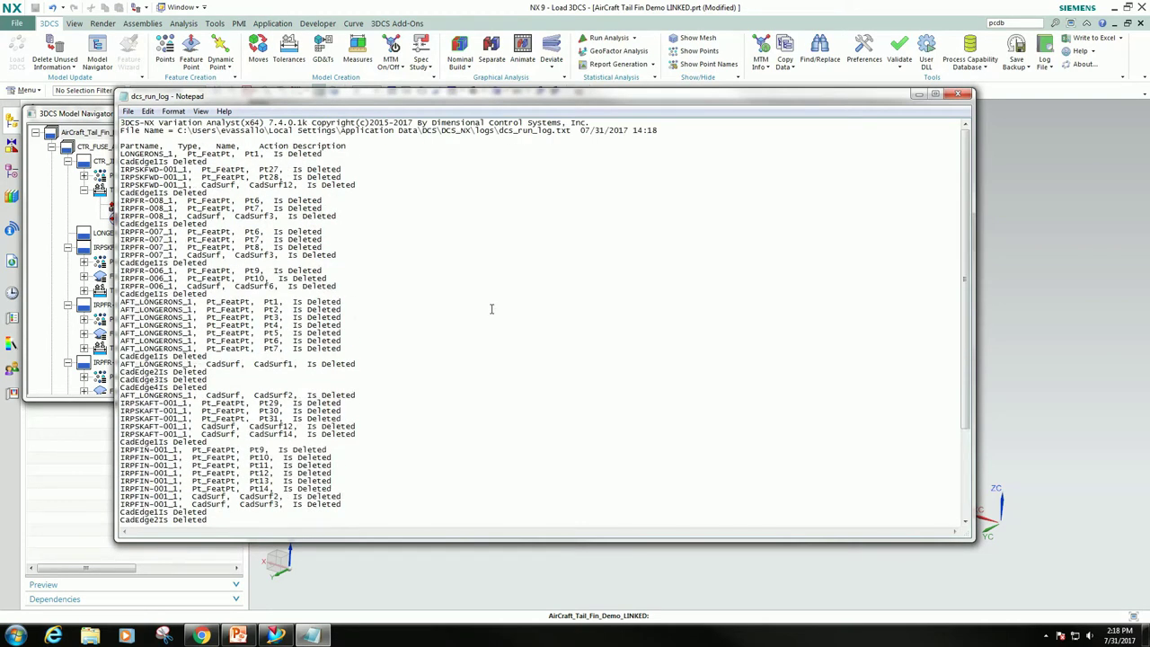